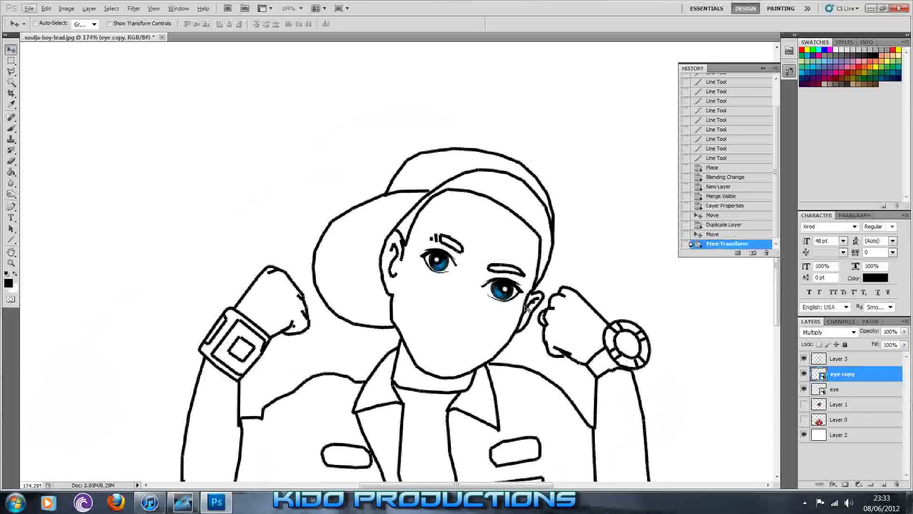
Step: Turn Layer 1's face photo back on beneath the line drawing and zoom in on the face
{"action": "scroll", "coordinate": [541, 309], "scroll_direction": "down", "scroll_amount": 2}
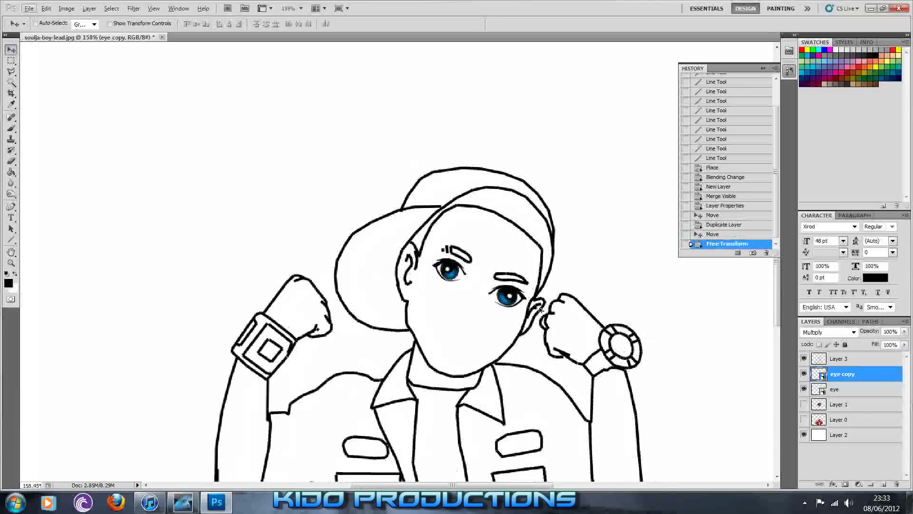
{"action": "scroll", "coordinate": [507, 349], "scroll_direction": "down", "scroll_amount": 1}
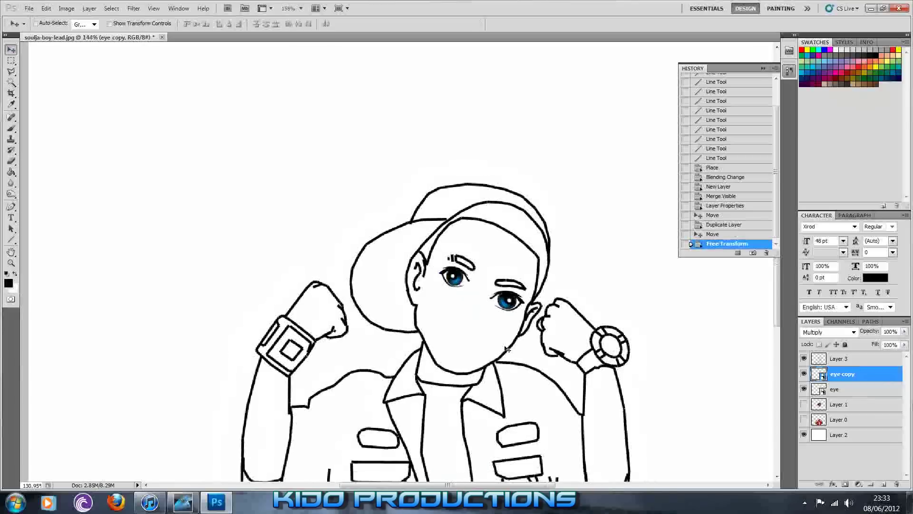
{"action": "left_click", "coordinate": [803, 405]}
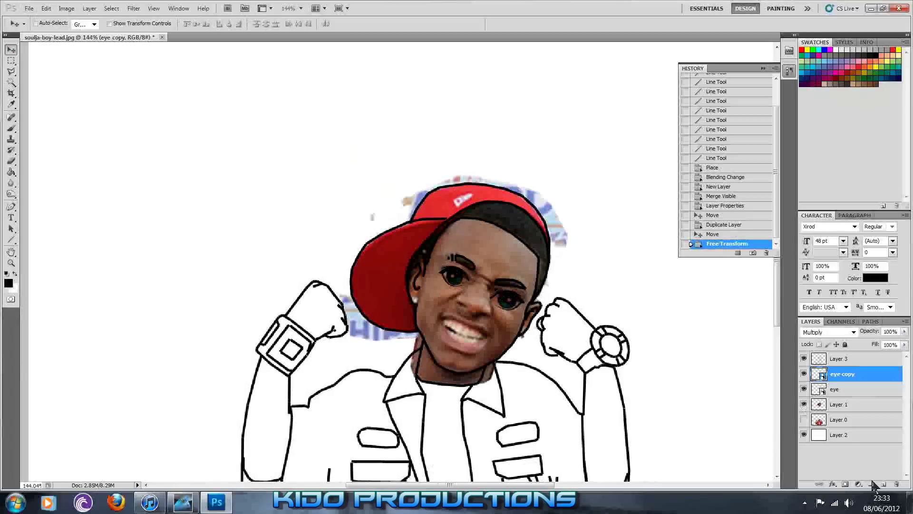
{"action": "scroll", "coordinate": [507, 310], "scroll_direction": "up", "scroll_amount": 3}
{"action": "scroll", "coordinate": [507, 309], "scroll_direction": "up", "scroll_amount": 4}
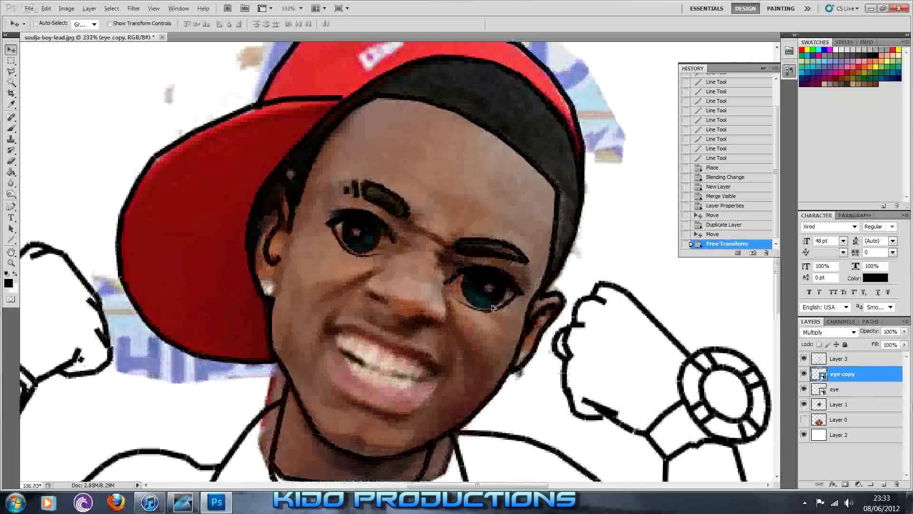
{"action": "scroll", "coordinate": [492, 307], "scroll_direction": "up", "scroll_amount": 3}
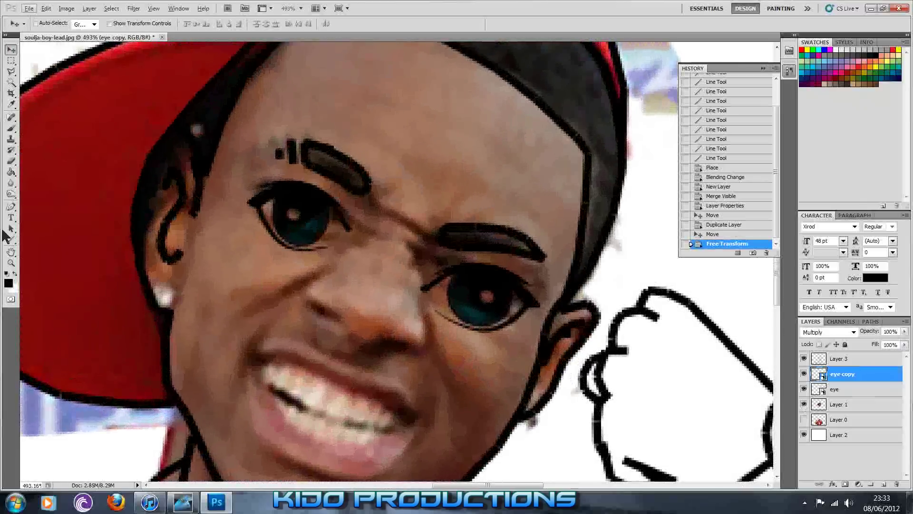
{"action": "left_click", "coordinate": [10, 239]}
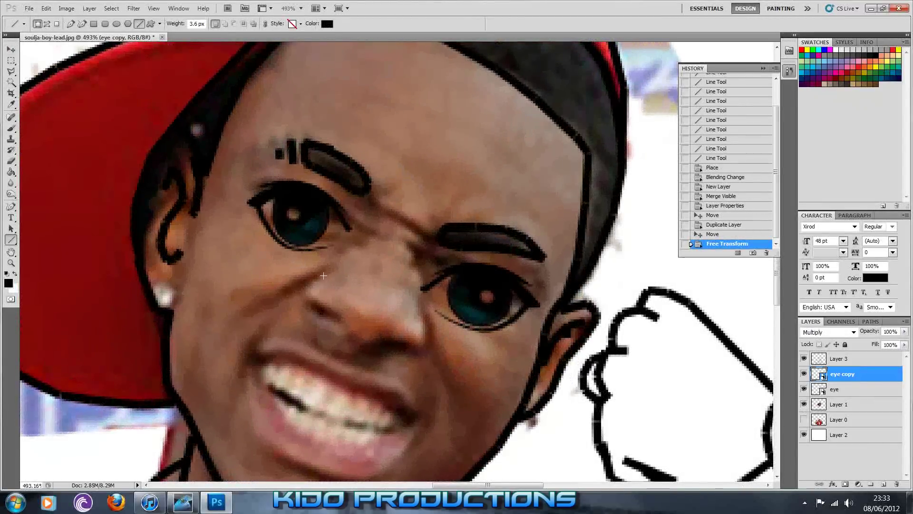
Step: Trace the nose outline over the photo with three short 3.6 px black line strokes
{"action": "mouse_move", "coordinate": [326, 275]}
{"action": "left_mouse_down"}
{"action": "mouse_move", "coordinate": [312, 277]}
{"action": "mouse_move", "coordinate": [303, 298]}
{"action": "mouse_move", "coordinate": [345, 330]}
{"action": "mouse_move", "coordinate": [399, 332]}
{"action": "left_mouse_up"}
{"action": "left_click_drag", "start_coordinate": [400, 332], "coordinate": [420, 326]}
{"action": "left_click_drag", "start_coordinate": [421, 320], "coordinate": [418, 309]}
Step: Zoom out and hide the Layer 3 main outline artwork
{"action": "scroll", "coordinate": [509, 370], "scroll_direction": "down", "scroll_amount": 5}
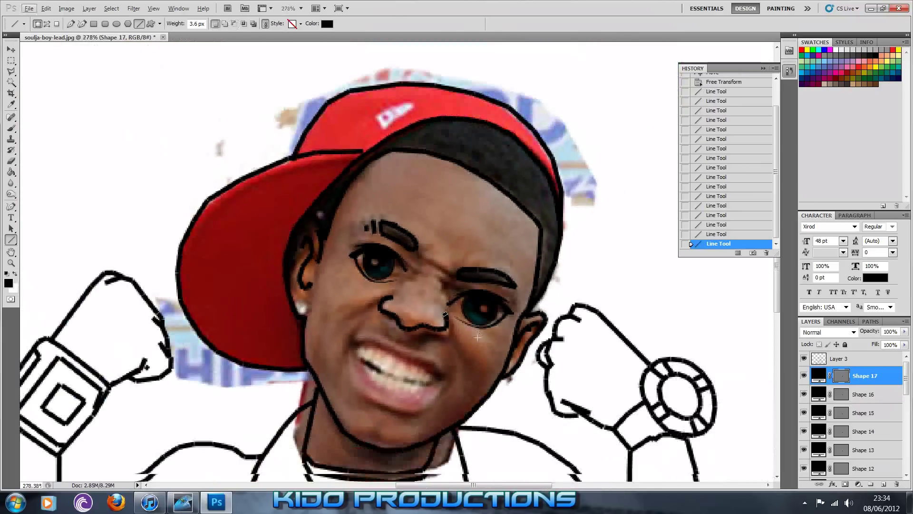
{"action": "scroll", "coordinate": [478, 339], "scroll_direction": "down", "scroll_amount": 1}
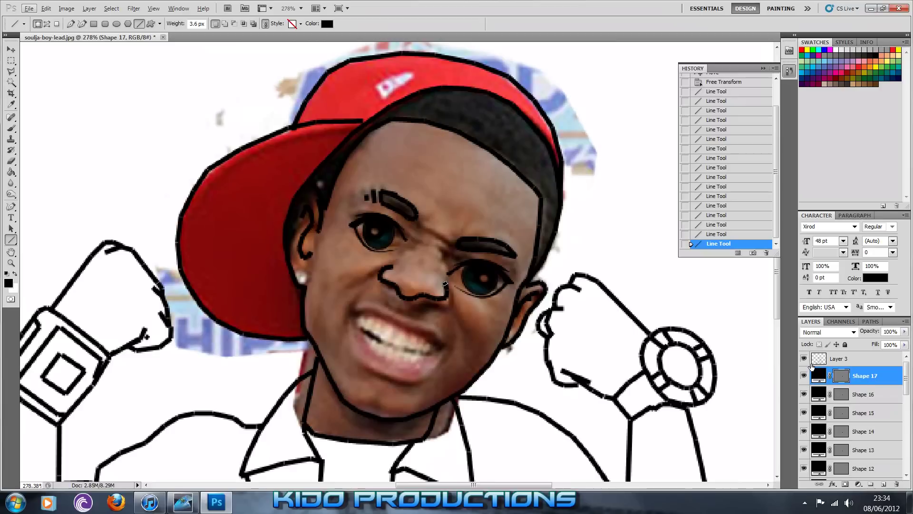
{"action": "left_click", "coordinate": [804, 358]}
{"action": "left_click_drag", "start_coordinate": [910, 381], "coordinate": [910, 458]}
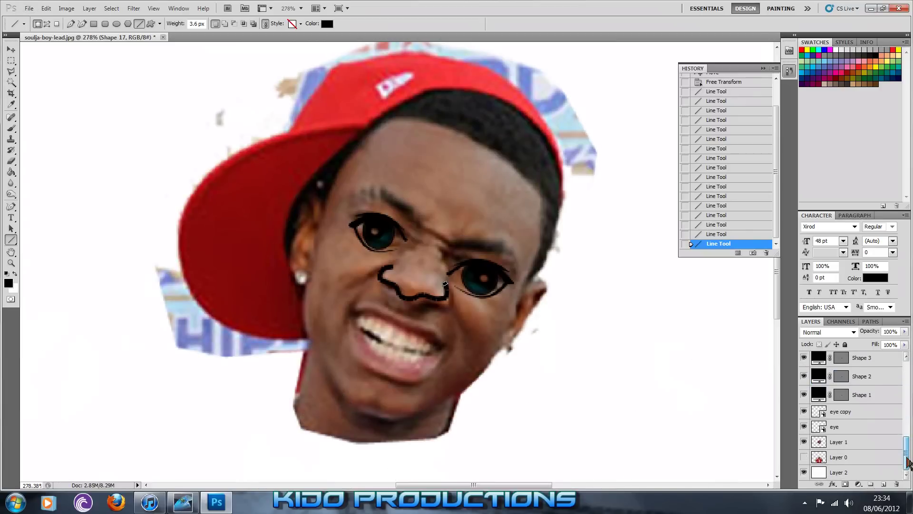
Step: Hide the background, Layer 1, eye and eye copy layers so only the nose strokes show
{"action": "left_click", "coordinate": [804, 473]}
{"action": "left_click", "coordinate": [804, 442]}
{"action": "left_click", "coordinate": [804, 427]}
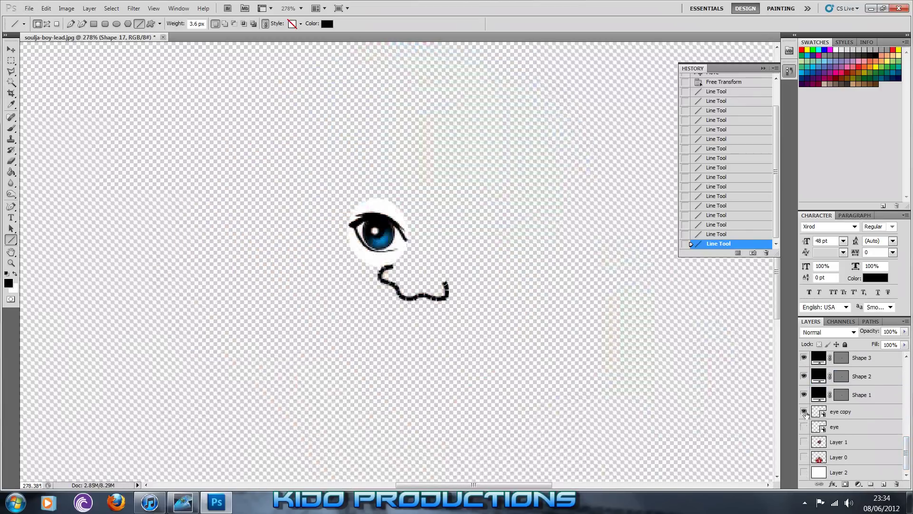
{"action": "left_click", "coordinate": [804, 412]}
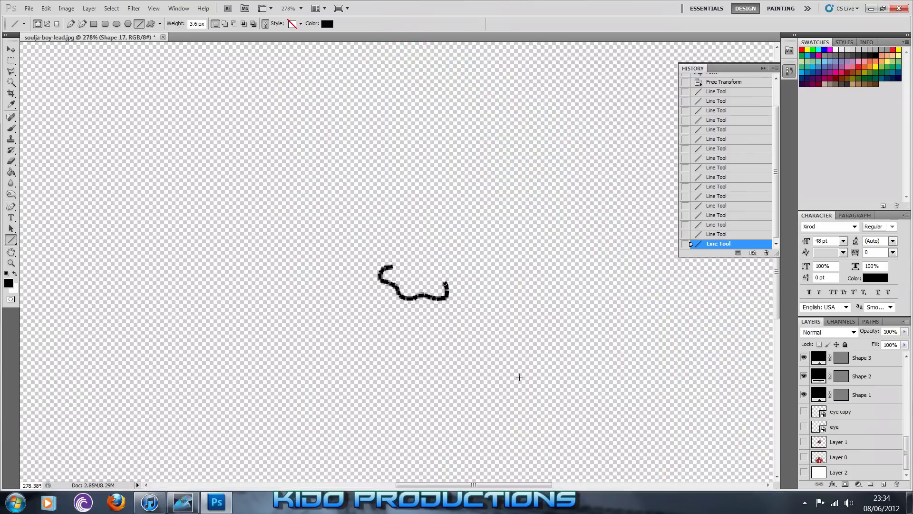
{"action": "scroll", "coordinate": [464, 317], "scroll_direction": "down", "scroll_amount": 2}
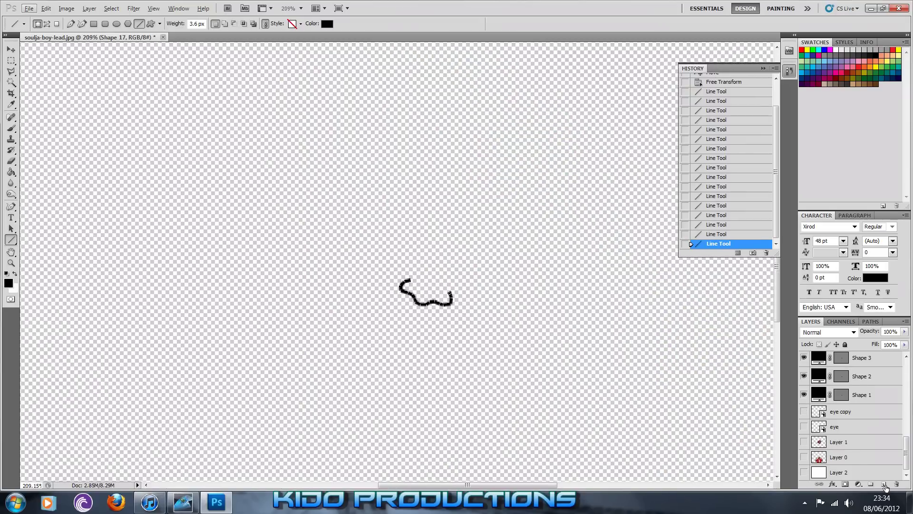
Step: Add a new layer, Merge Visible the nose strokes into it, and name it 'nose'
{"action": "left_click", "coordinate": [884, 484]}
{"action": "right_click", "coordinate": [842, 362]}
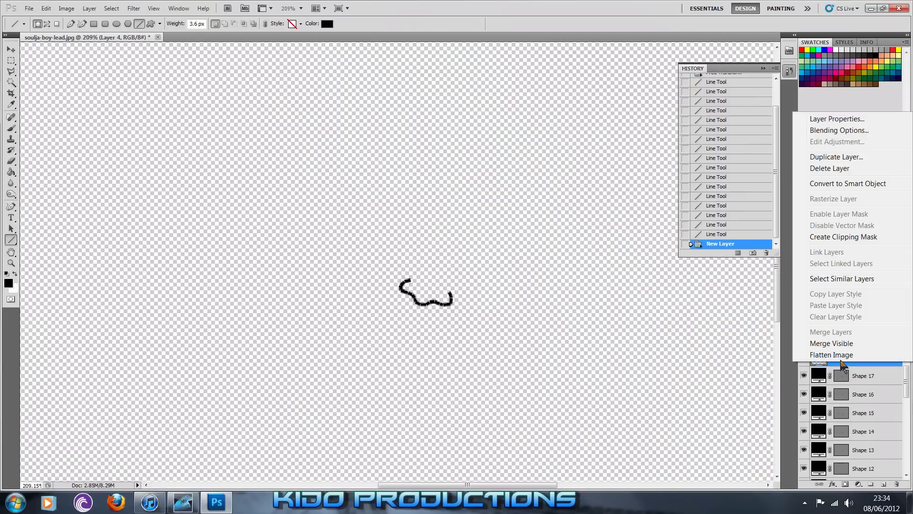
{"action": "left_click", "coordinate": [838, 343]}
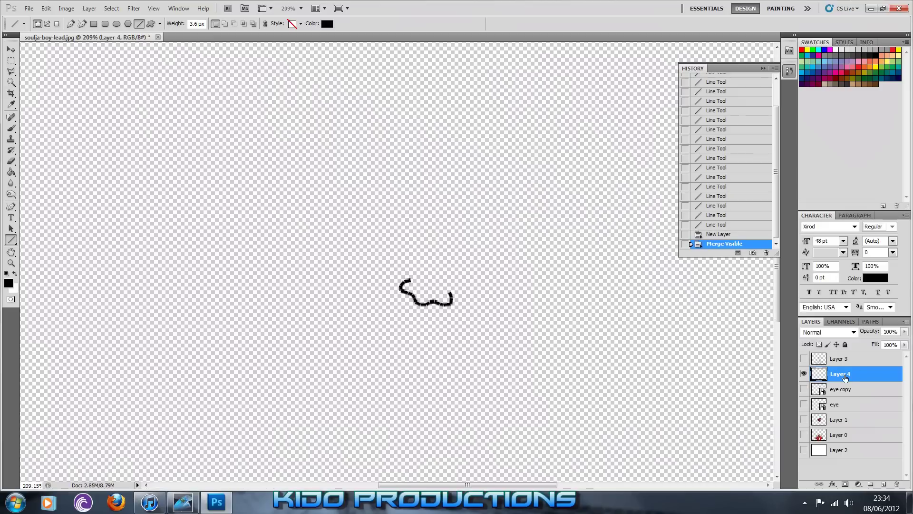
{"action": "type", "text": "nose"}
{"action": "left_click", "coordinate": [840, 467]}
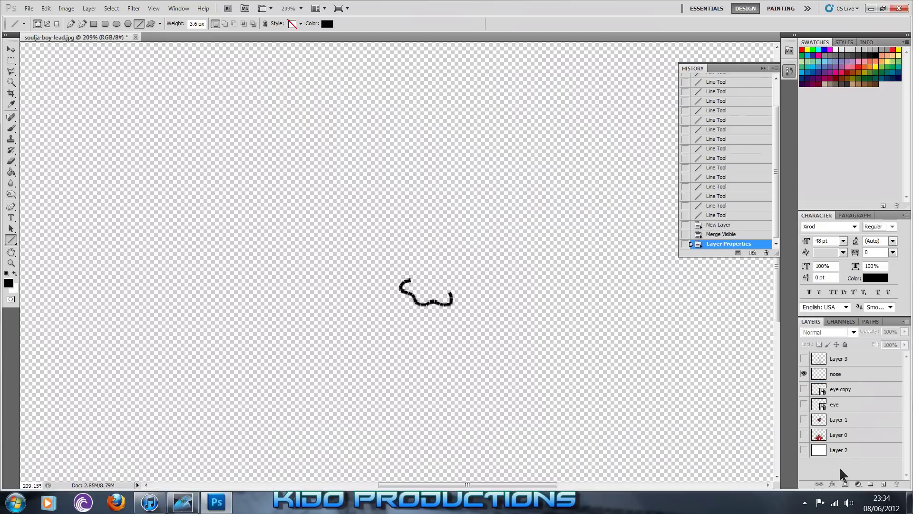
Step: Make the eye copy, eye, Layer 1, Layer 0, background and outline layers visible again
{"action": "left_click", "coordinate": [803, 389]}
{"action": "left_click_drag", "start_coordinate": [802, 394], "coordinate": [803, 450]}
{"action": "left_click", "coordinate": [804, 359]}
{"action": "scroll", "coordinate": [810, 416], "scroll_direction": "down", "scroll_amount": 2}
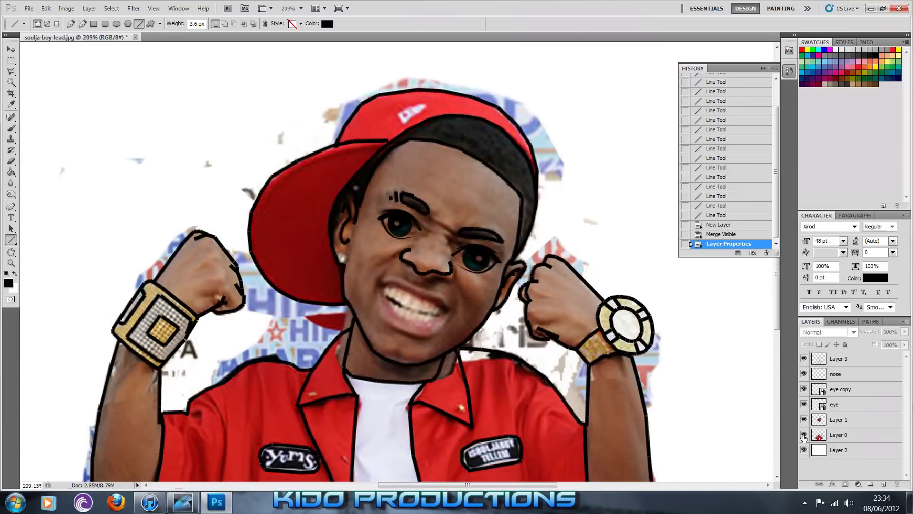
Step: Hide the face photo and body layers, then move the nose slightly left and down
{"action": "left_click_drag", "start_coordinate": [804, 435], "coordinate": [804, 420]}
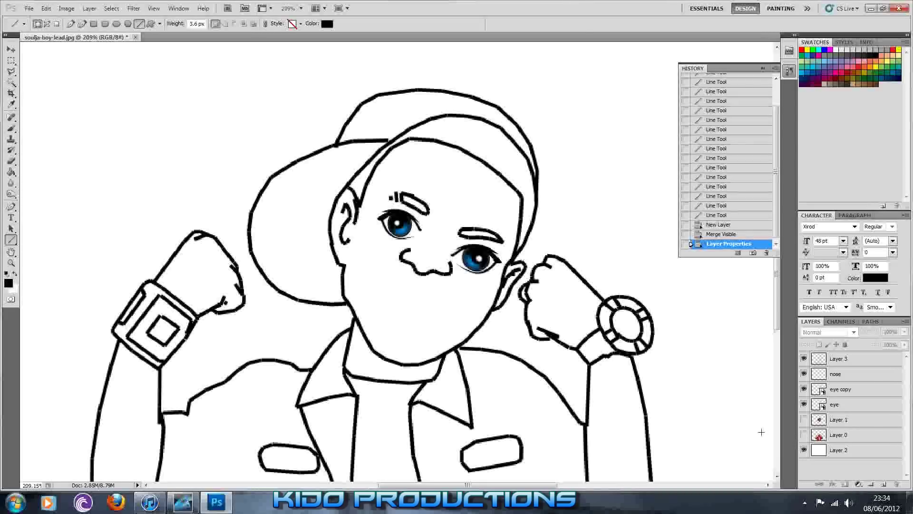
{"action": "left_click", "coordinate": [835, 376]}
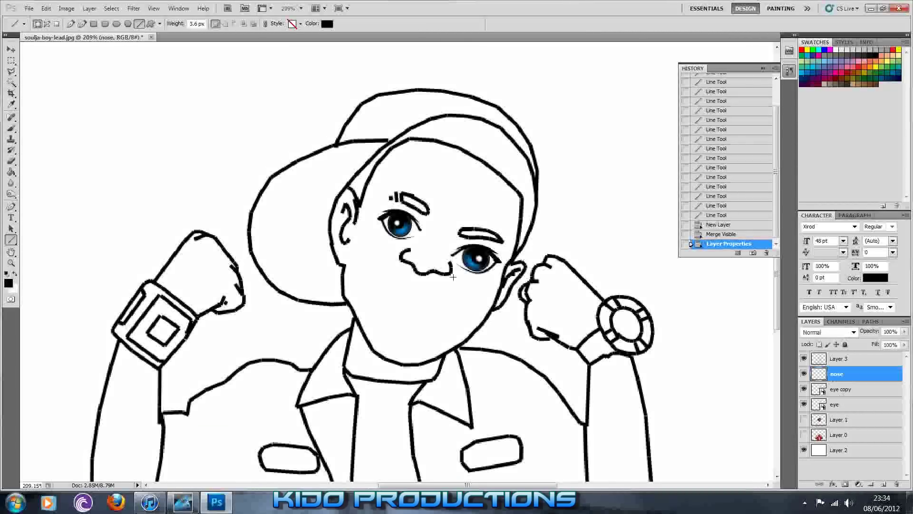
{"action": "key", "text": "v"}
{"action": "left_click_drag", "start_coordinate": [447, 266], "coordinate": [442, 270]}
Step: Bring the cartoon mouths image from the desktop into the document
{"action": "scroll", "coordinate": [483, 270], "scroll_direction": "down", "scroll_amount": 2}
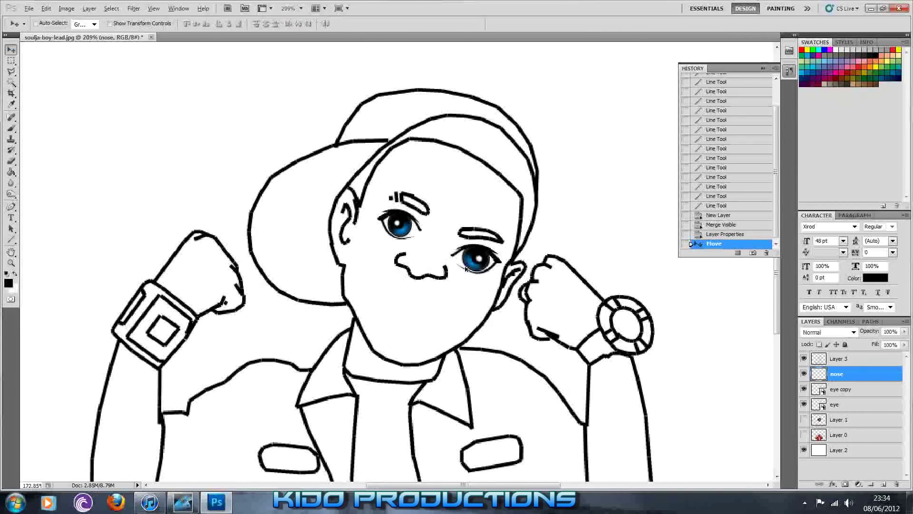
{"action": "scroll", "coordinate": [486, 271], "scroll_direction": "down", "scroll_amount": 1}
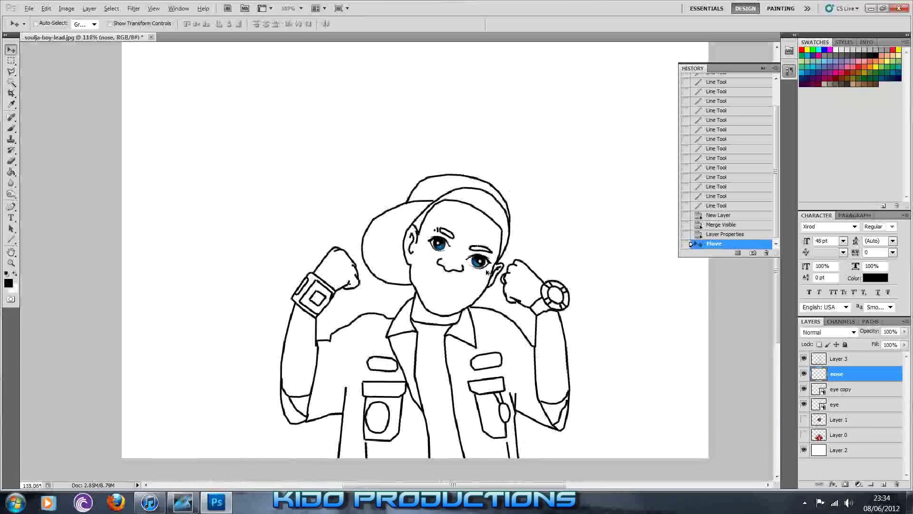
{"action": "scroll", "coordinate": [486, 271], "scroll_direction": "up", "scroll_amount": 1}
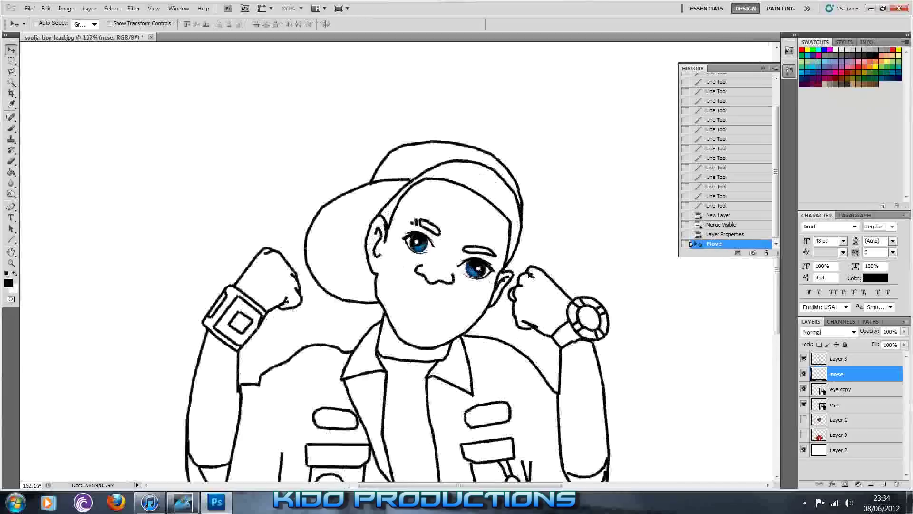
{"action": "scroll", "coordinate": [539, 310], "scroll_direction": "down", "scroll_amount": 1}
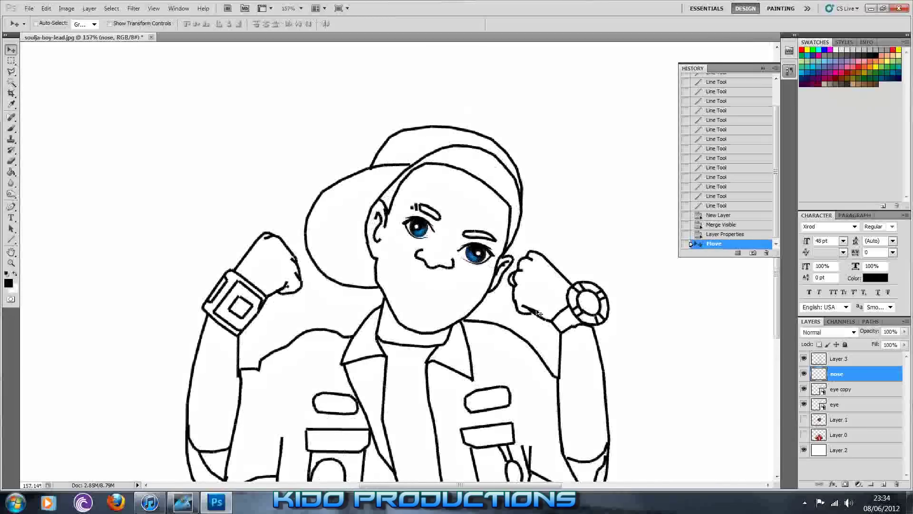
{"action": "left_click", "coordinate": [223, 510]}
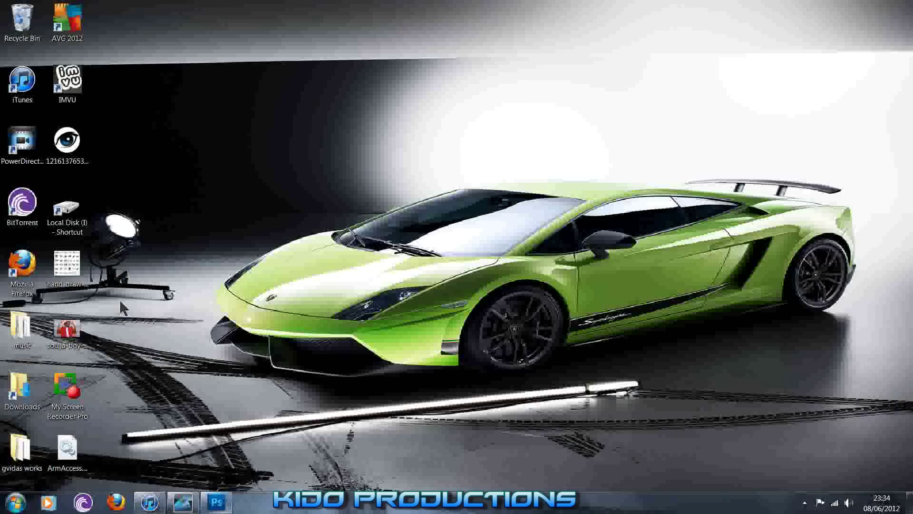
{"action": "left_click_drag", "start_coordinate": [67, 264], "coordinate": [439, 324]}
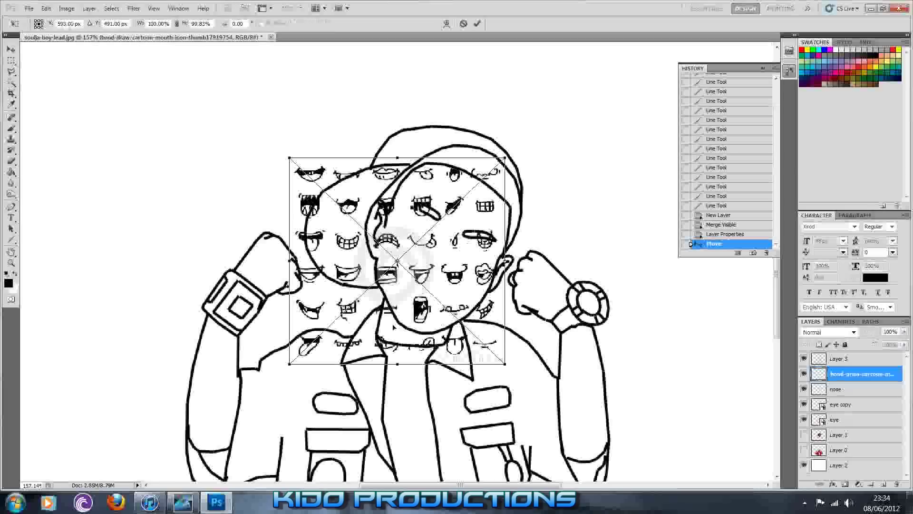
Step: Confirm placing the mouth image and move the sheet down-right across the face
{"action": "left_click", "coordinate": [12, 50]}
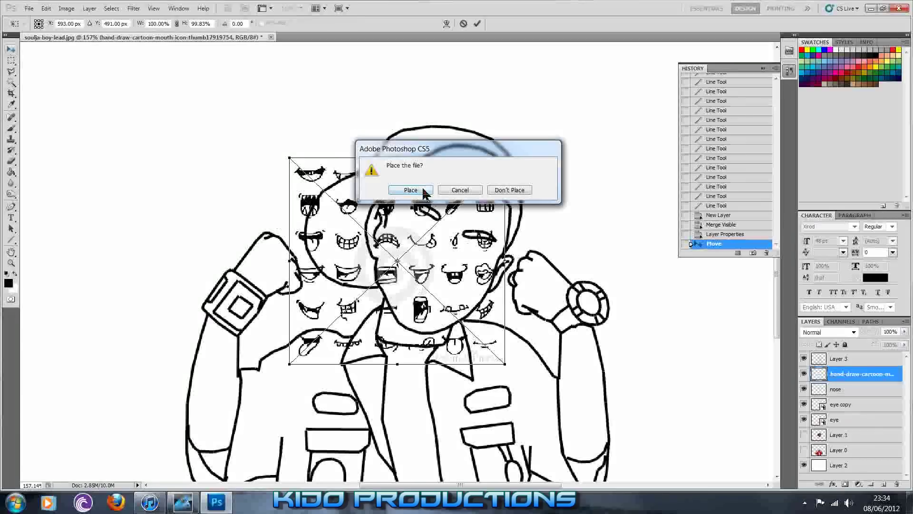
{"action": "left_click", "coordinate": [424, 193]}
{"action": "left_click_drag", "start_coordinate": [414, 247], "coordinate": [530, 270]}
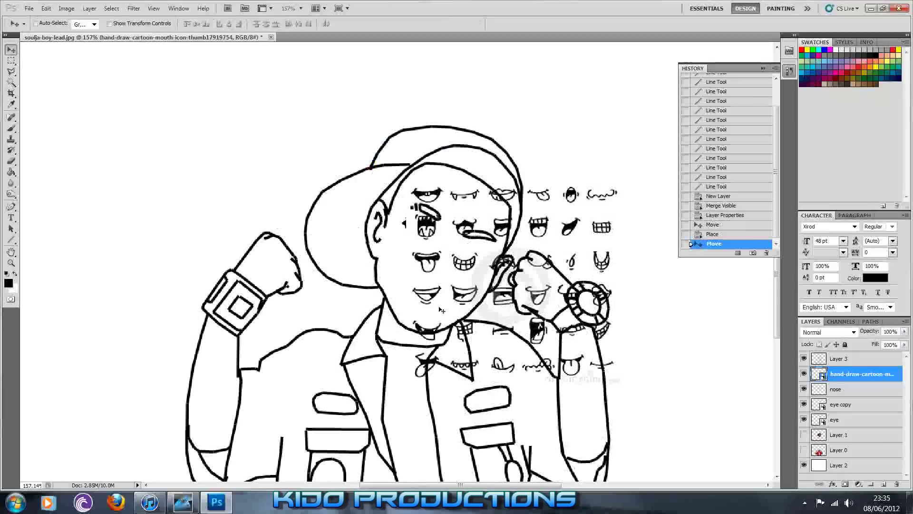
{"action": "left_click", "coordinate": [10, 160]}
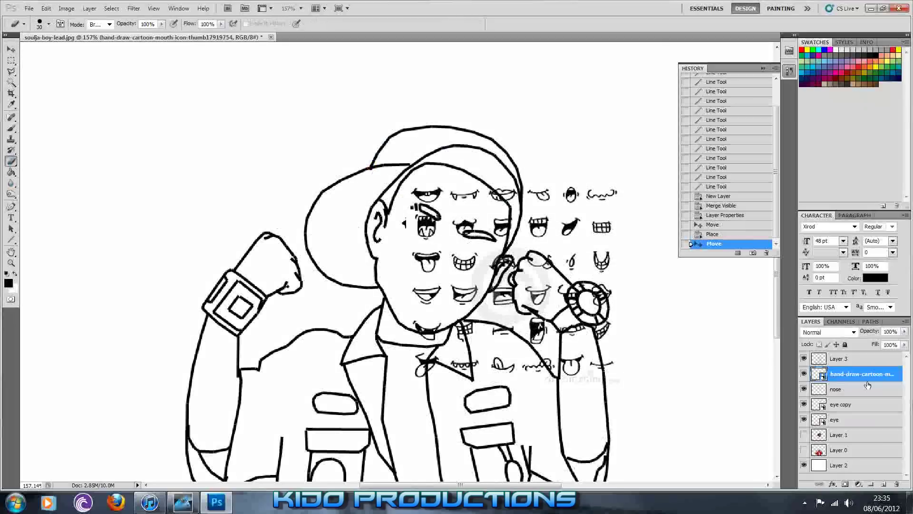
Step: Rasterize the mouth layer and erase the small stray mouths along the chin line
{"action": "left_click", "coordinate": [440, 339]}
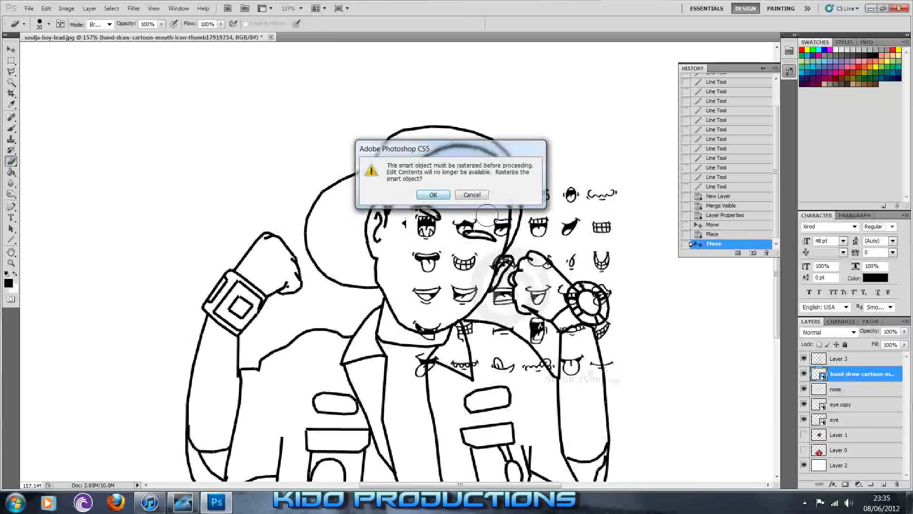
{"action": "left_click", "coordinate": [434, 194]}
{"action": "left_click_drag", "start_coordinate": [471, 327], "coordinate": [409, 330]}
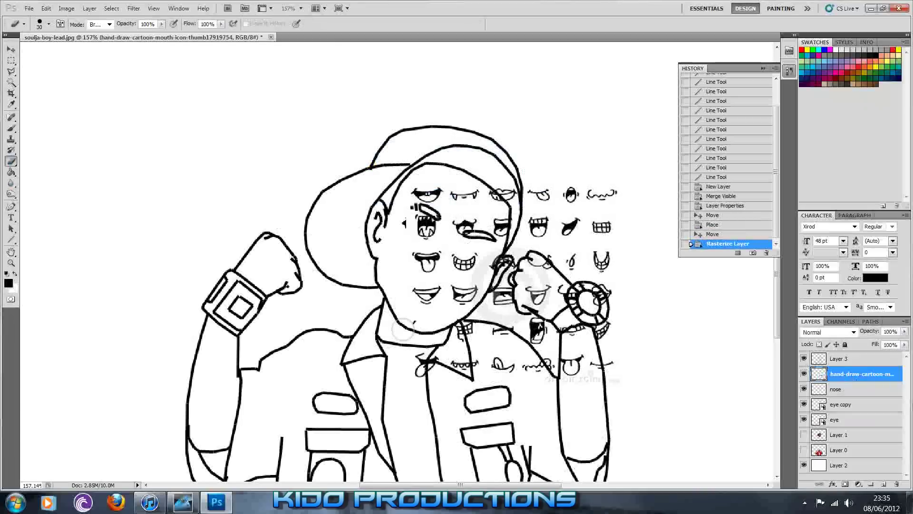
{"action": "left_click_drag", "start_coordinate": [431, 366], "coordinate": [463, 365]}
Step: Marquee-select and delete the remaining blocks of unwanted mouths around the face and neck, then deselect
{"action": "key", "text": "m"}
{"action": "left_click_drag", "start_coordinate": [402, 183], "coordinate": [623, 388]}
{"action": "key", "text": "Delete"}
{"action": "mouse_move", "coordinate": [238, 116]}
{"action": "left_mouse_down"}
{"action": "mouse_move", "coordinate": [573, 257]}
{"action": "mouse_move", "coordinate": [587, 284]}
{"action": "left_mouse_up"}
{"action": "key", "text": "Delete"}
{"action": "left_click_drag", "start_coordinate": [298, 300], "coordinate": [410, 371]}
{"action": "key", "text": "Delete"}
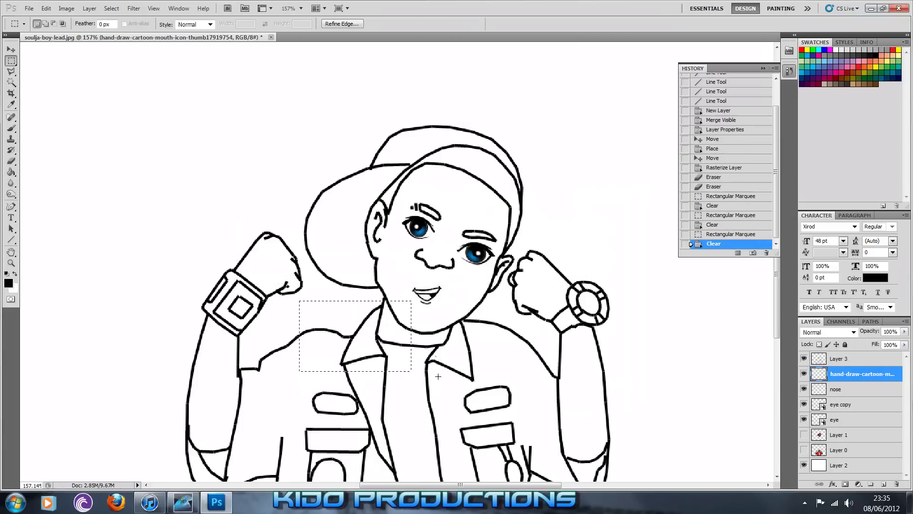
{"action": "mouse_move", "coordinate": [489, 383]}
{"action": "left_mouse_down"}
{"action": "mouse_move", "coordinate": [474, 321]}
{"action": "mouse_move", "coordinate": [389, 307]}
{"action": "left_mouse_up"}
{"action": "key", "text": "Delete"}
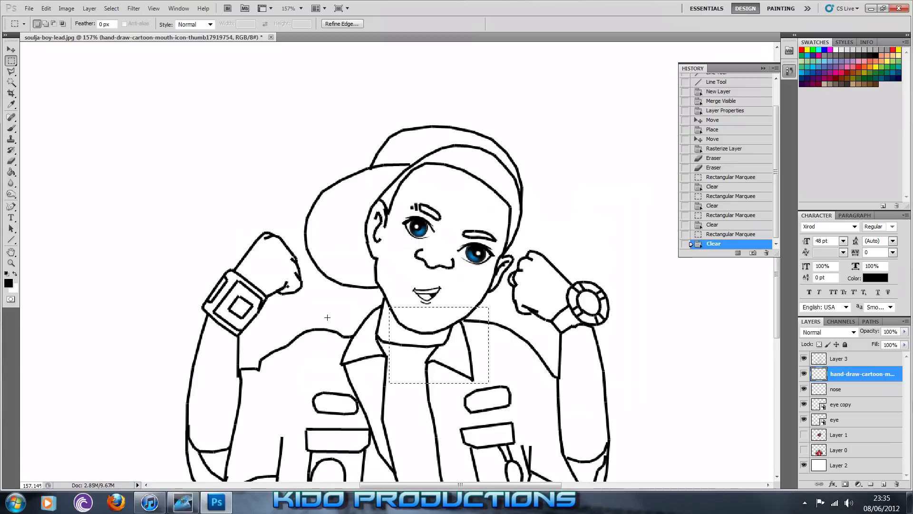
{"action": "key", "text": "ctrl+d"}
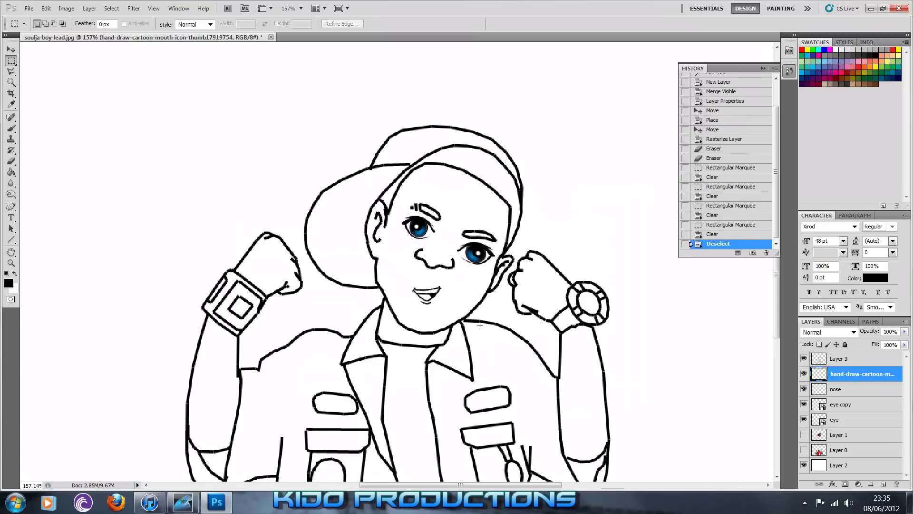
{"action": "key", "text": "ctrl+t"}
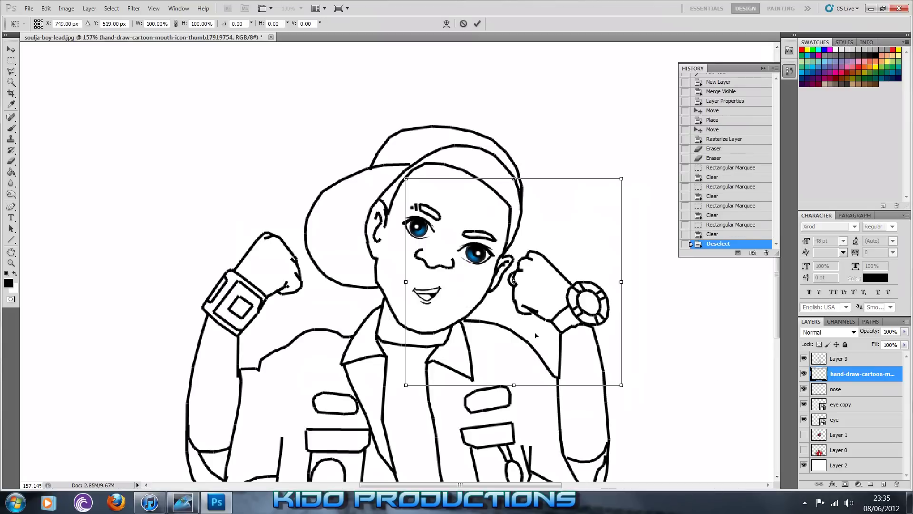
Step: Select the smiling mouth and scale it to about 200% with a roughly 20° tilt
{"action": "left_click", "coordinate": [10, 49]}
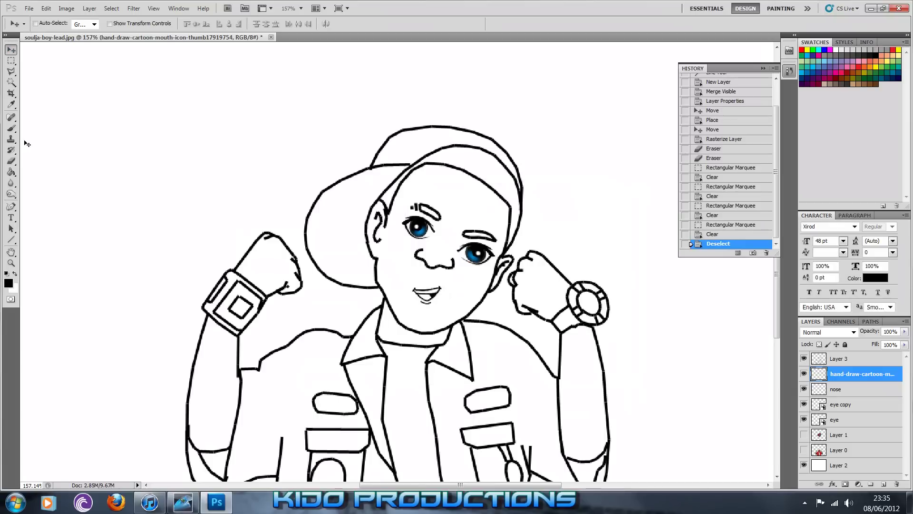
{"action": "left_click", "coordinate": [11, 62]}
{"action": "left_click_drag", "start_coordinate": [406, 280], "coordinate": [446, 308]}
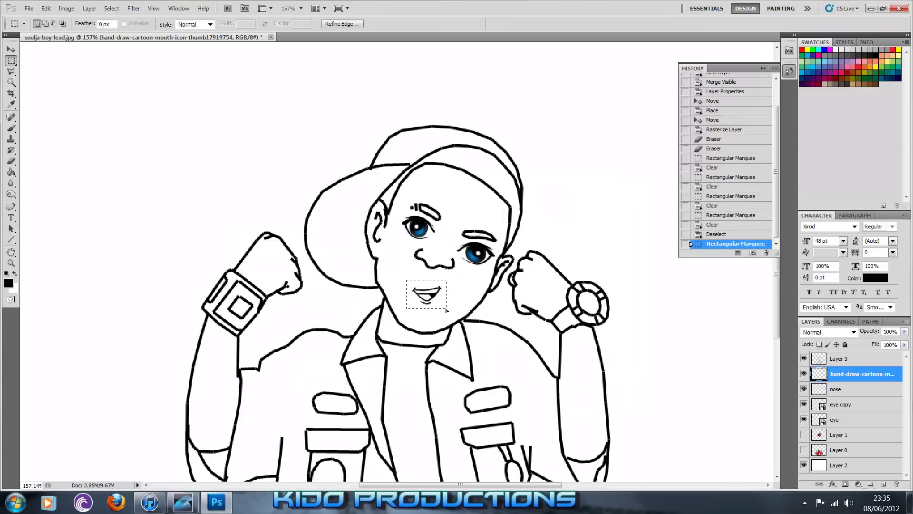
{"action": "key", "text": "ctrl+t"}
{"action": "mouse_move", "coordinate": [445, 309]}
{"action": "left_mouse_down"}
{"action": "mouse_move", "coordinate": [467, 329]}
{"action": "mouse_move", "coordinate": [476, 317]}
{"action": "mouse_move", "coordinate": [433, 298]}
{"action": "mouse_move", "coordinate": [480, 284]}
{"action": "mouse_move", "coordinate": [434, 299]}
{"action": "left_mouse_up"}
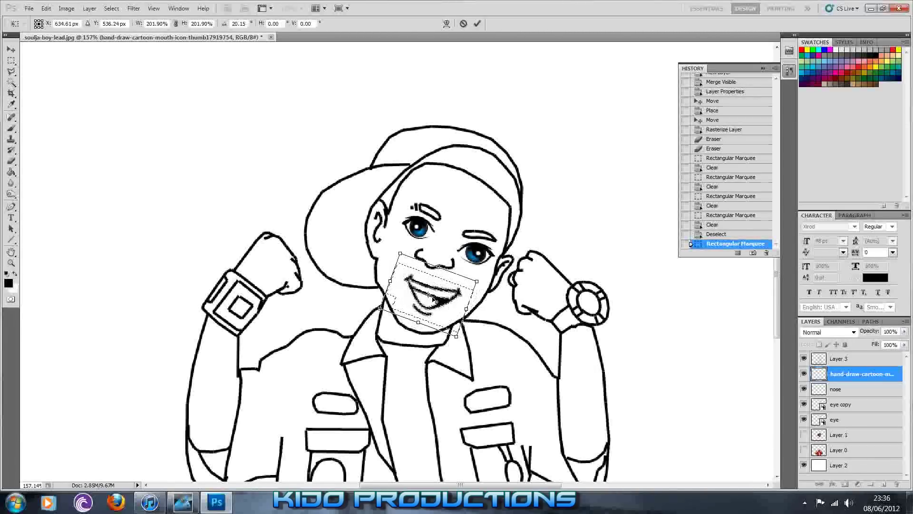
Step: Apply the mouth transformation, deselect, and shift the mouth slightly right and down
{"action": "left_click", "coordinate": [11, 59]}
{"action": "key", "text": "Return"}
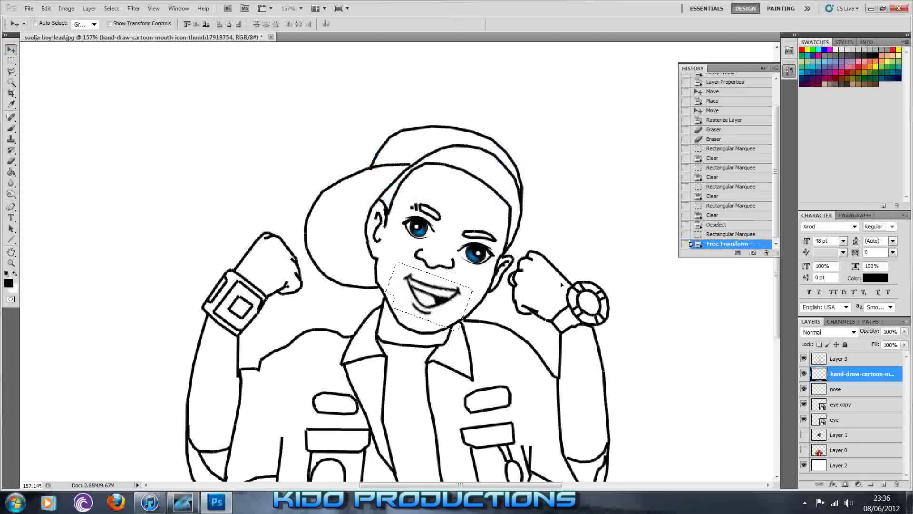
{"action": "key", "text": "ctrl+d"}
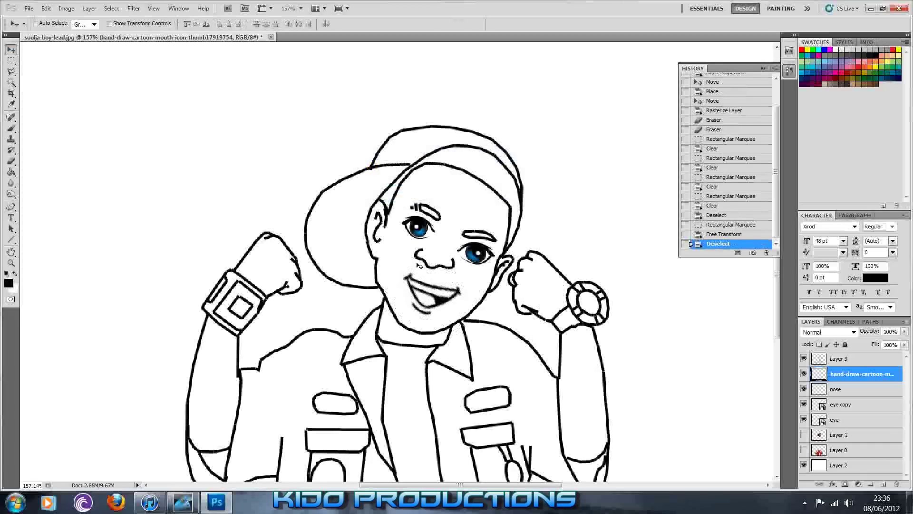
{"action": "left_click_drag", "start_coordinate": [418, 265], "coordinate": [437, 268]}
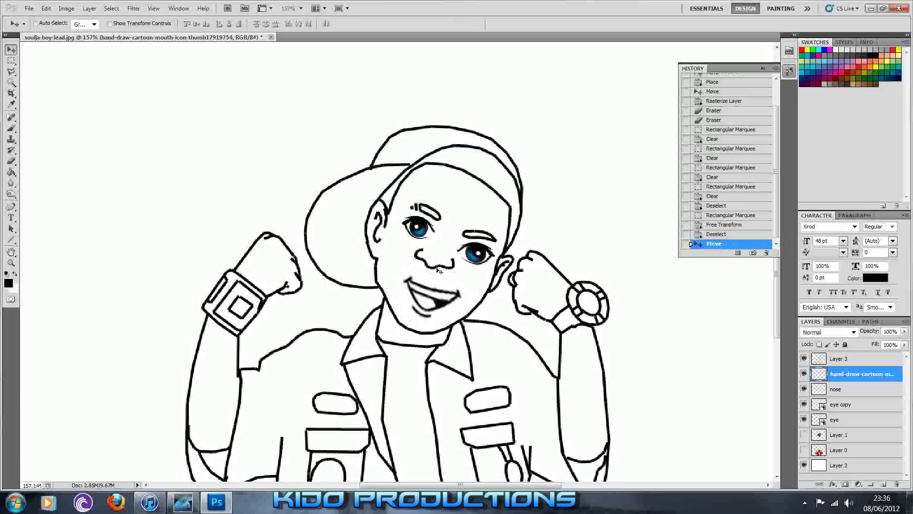
Step: Shift the nose slightly down-right, then try moving the right eye and undo it
{"action": "left_click", "coordinate": [828, 390]}
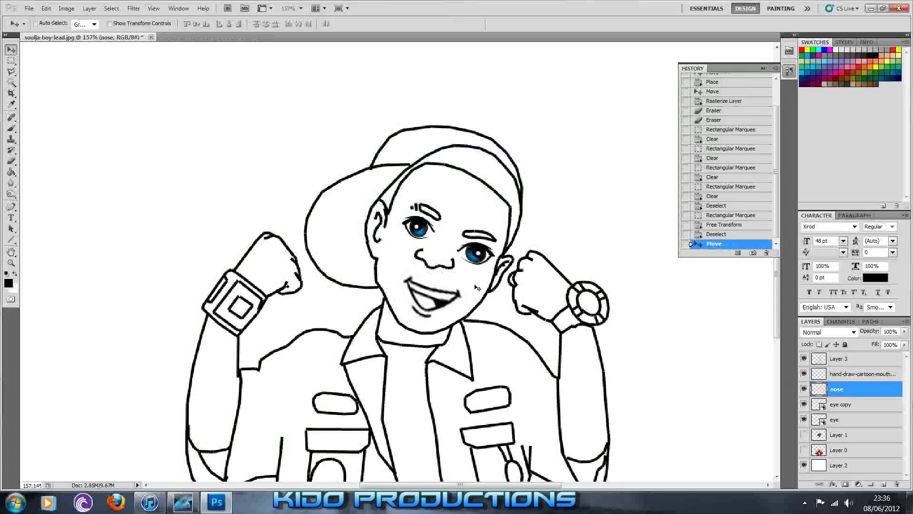
{"action": "left_click_drag", "start_coordinate": [443, 265], "coordinate": [447, 270]}
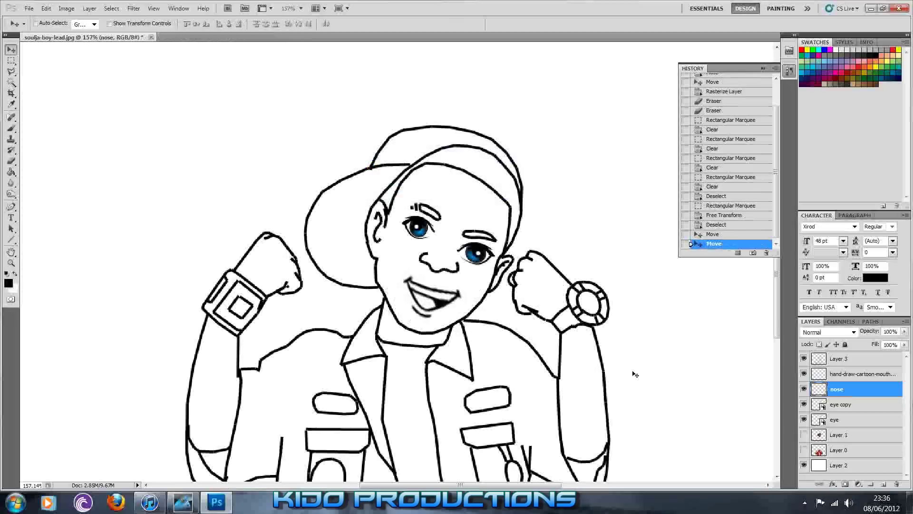
{"action": "left_click", "coordinate": [847, 423]}
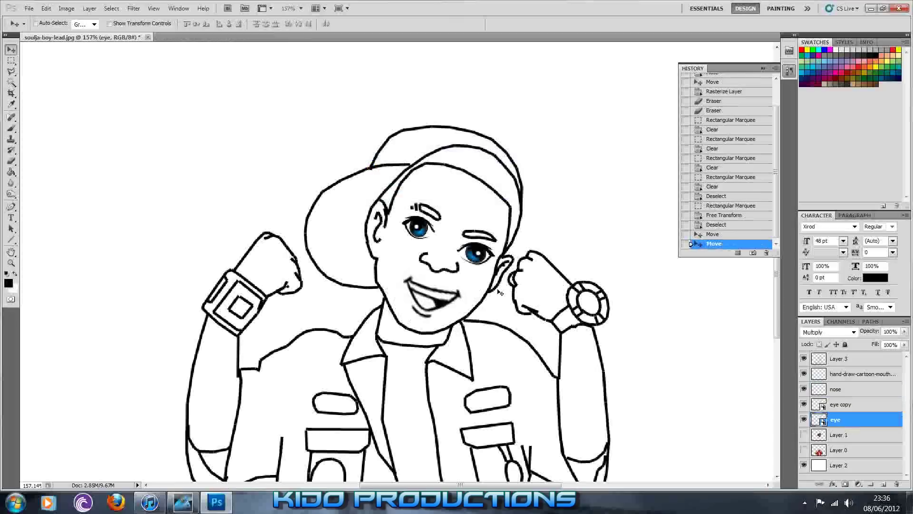
{"action": "left_click_drag", "start_coordinate": [488, 257], "coordinate": [482, 257]}
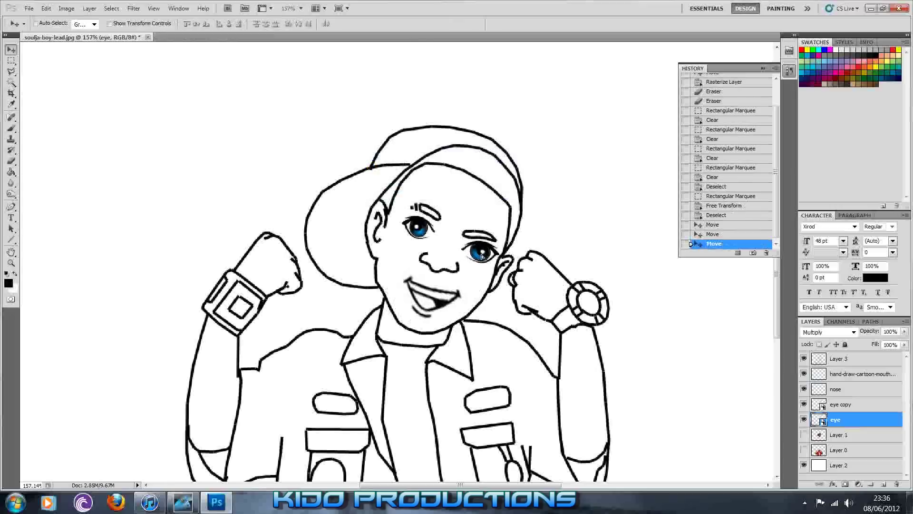
{"action": "key", "text": "ctrl+z"}
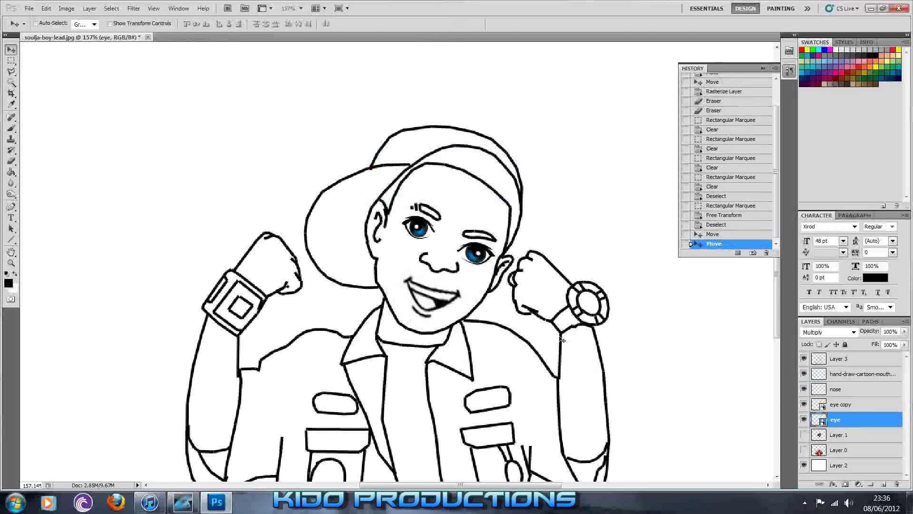
Step: Nudge the eye copy layer up with the arrow key, then reselect the nose layer
{"action": "scroll", "coordinate": [519, 333], "scroll_direction": "down", "scroll_amount": 3}
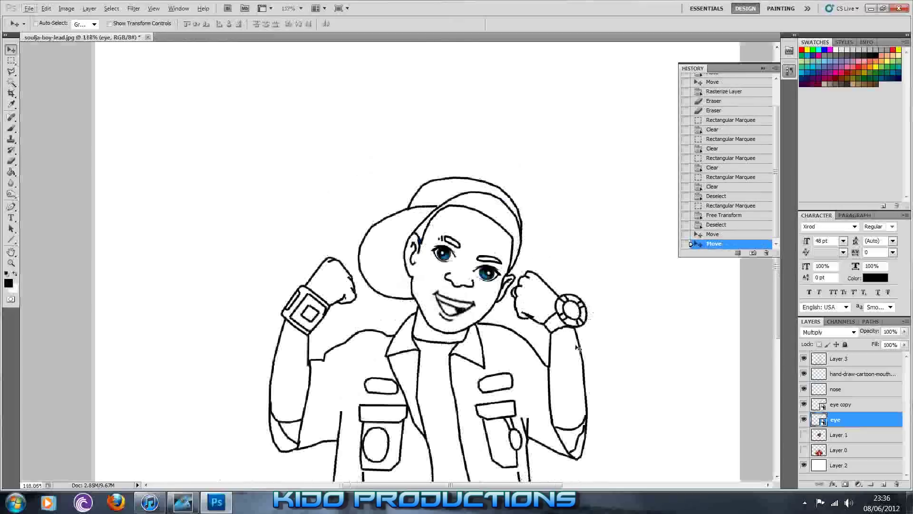
{"action": "scroll", "coordinate": [537, 265], "scroll_direction": "up", "scroll_amount": 4}
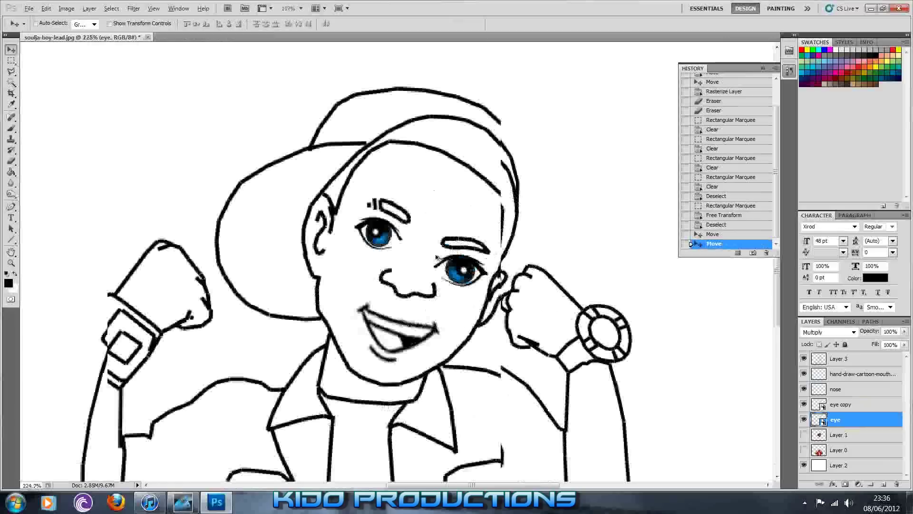
{"action": "scroll", "coordinate": [464, 268], "scroll_direction": "up", "scroll_amount": 1}
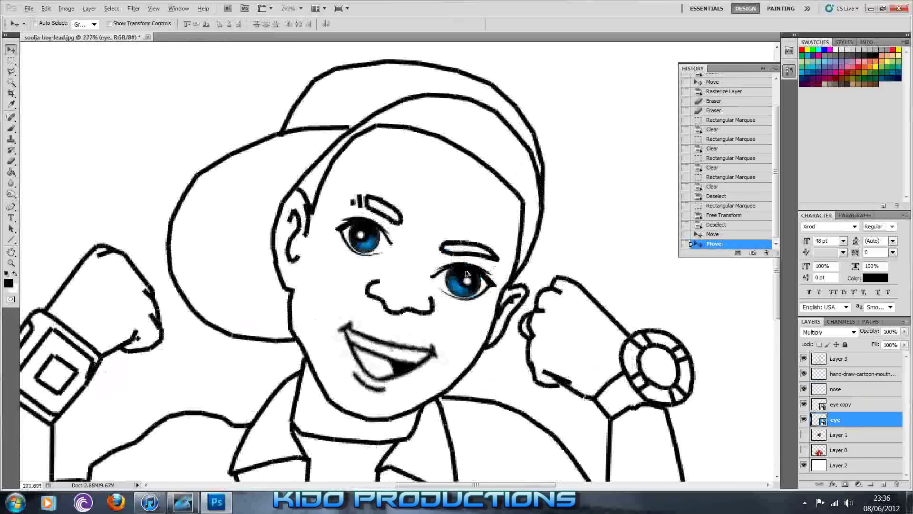
{"action": "scroll", "coordinate": [466, 273], "scroll_direction": "up", "scroll_amount": 1}
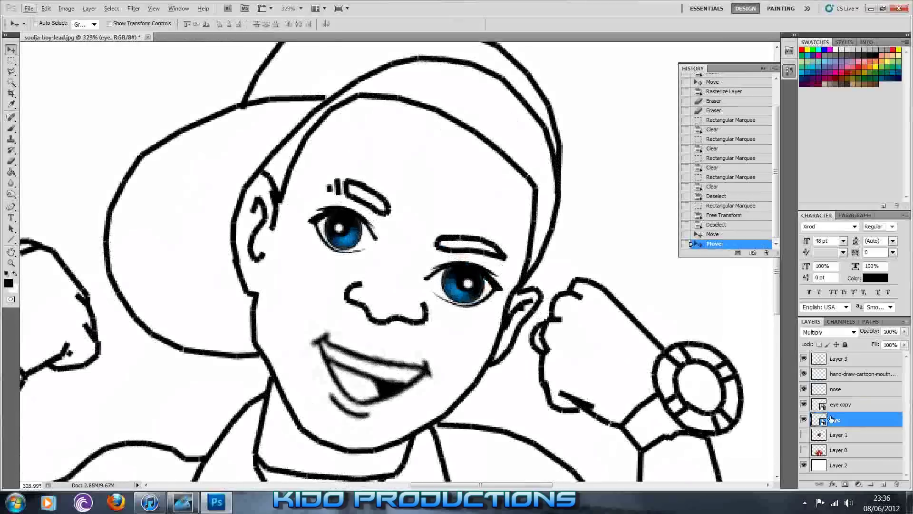
{"action": "key", "text": "alt+bracketright"}
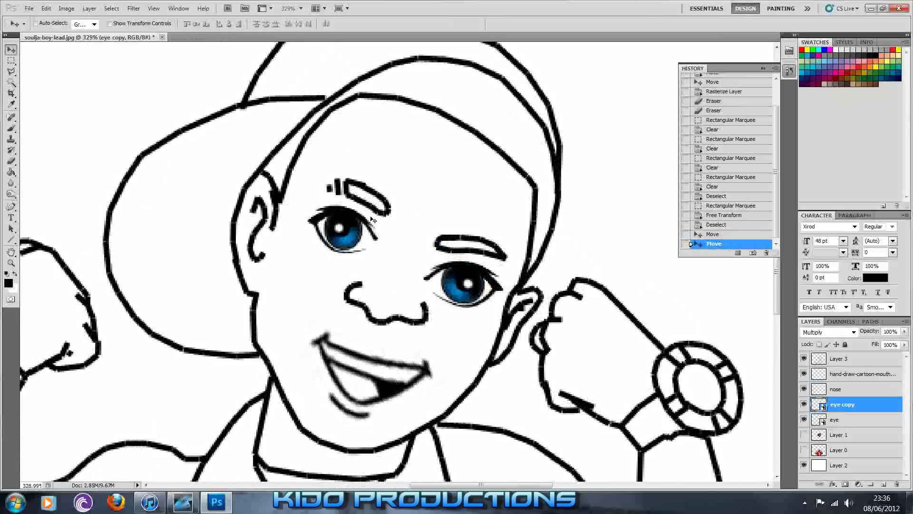
{"action": "scroll", "coordinate": [371, 219], "scroll_direction": "up", "scroll_amount": 2}
{"action": "scroll", "coordinate": [335, 236], "scroll_direction": "down", "scroll_amount": 4}
{"action": "key", "text": "Up"}
{"action": "scroll", "coordinate": [457, 274], "scroll_direction": "down", "scroll_amount": 3}
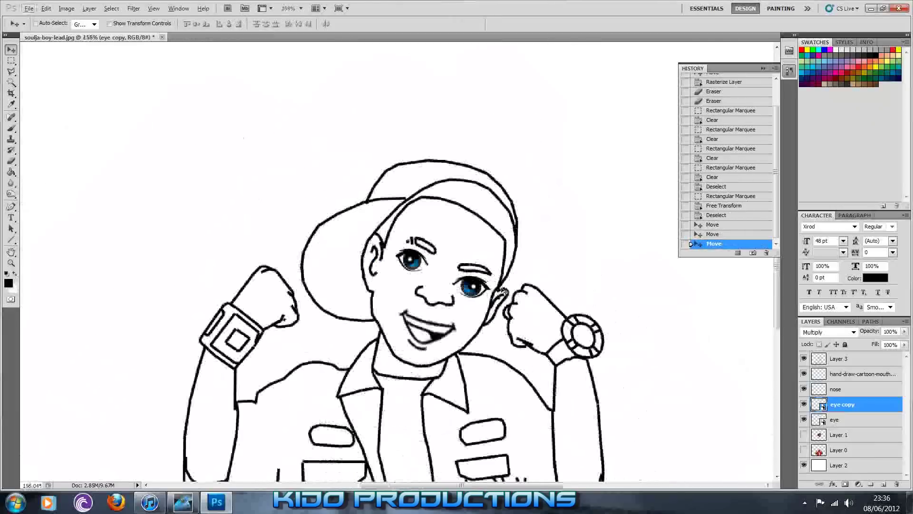
{"action": "scroll", "coordinate": [470, 265], "scroll_direction": "up", "scroll_amount": 3}
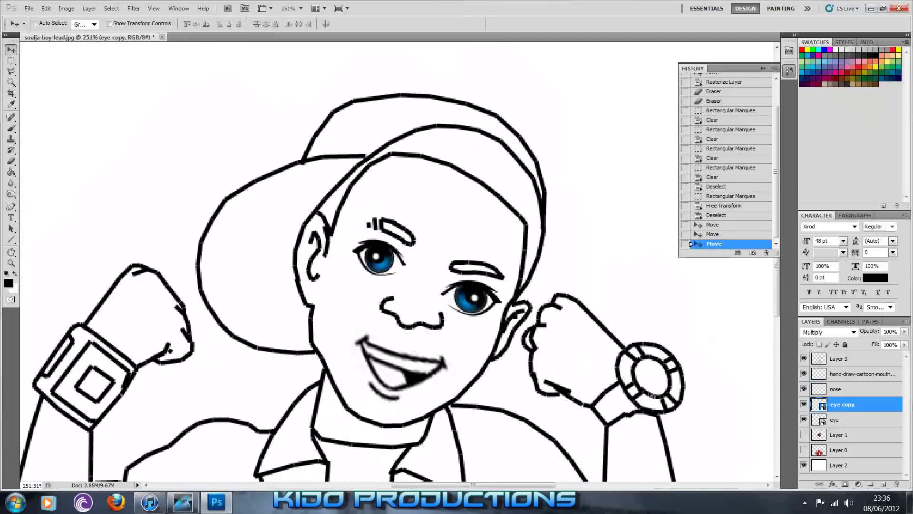
{"action": "left_click", "coordinate": [837, 391]}
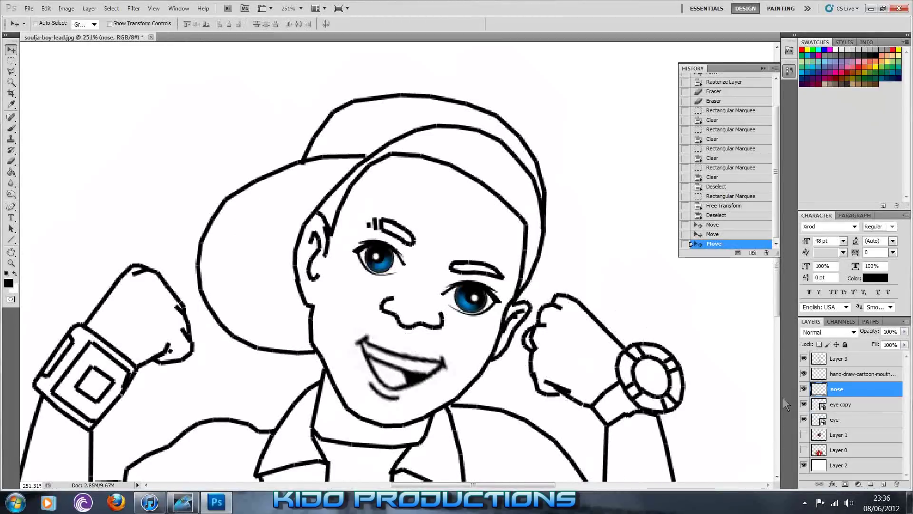
Step: Rotate the nose layer 4.71° clockwise and apply the transformation
{"action": "key", "text": "ctrl+t"}
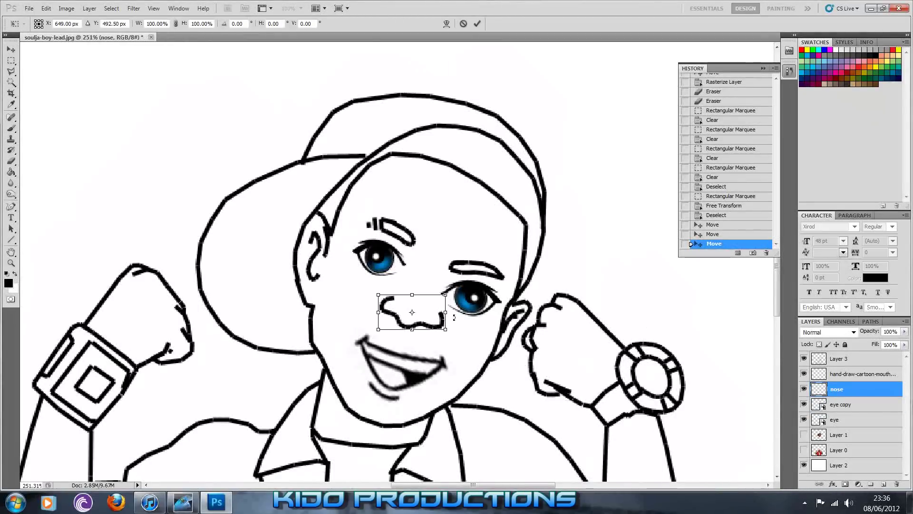
{"action": "left_click_drag", "start_coordinate": [454, 318], "coordinate": [407, 312]}
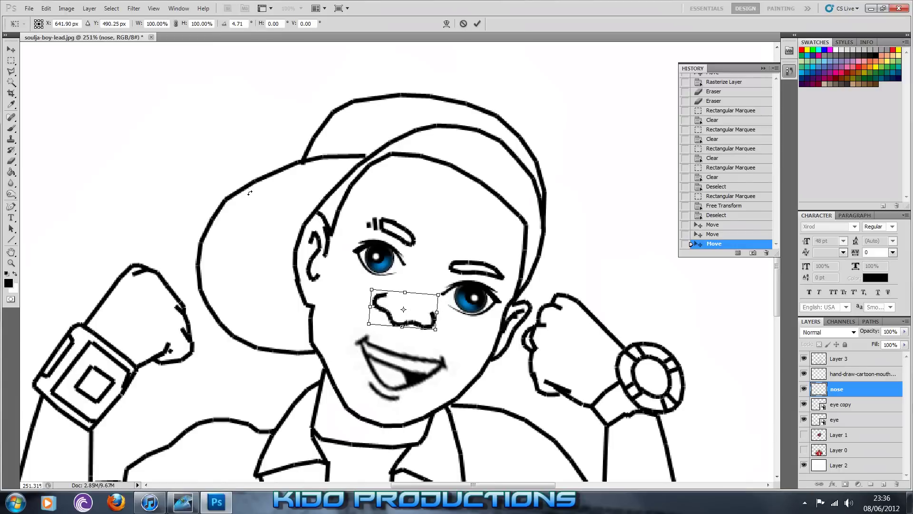
{"action": "left_click", "coordinate": [11, 49]}
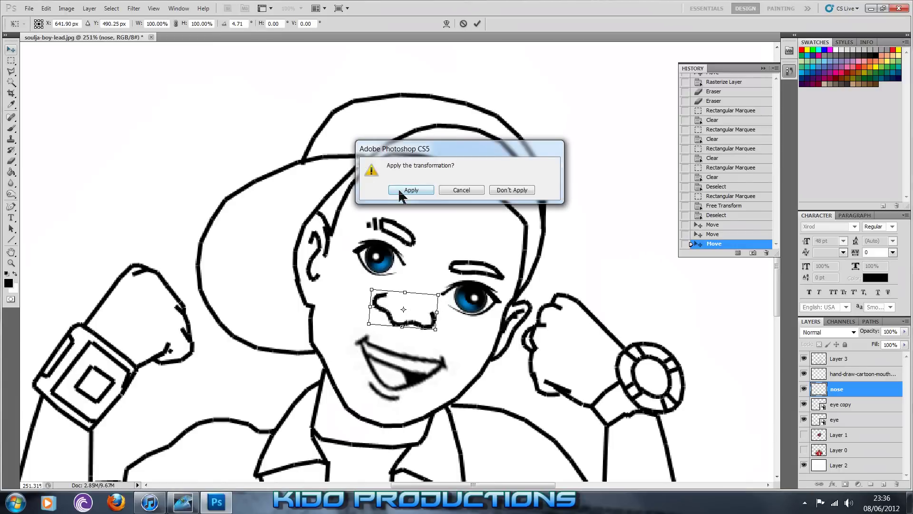
{"action": "left_click", "coordinate": [398, 187]}
{"action": "scroll", "coordinate": [565, 294], "scroll_direction": "down", "scroll_amount": 5}
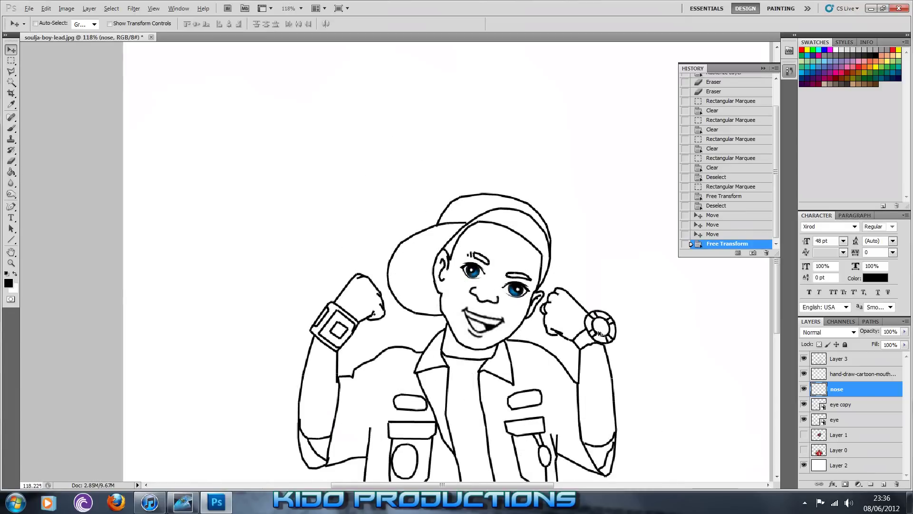
Step: Select Layer 2, show the coloured head and body layers, and dismiss the eye layer's options menu
{"action": "scroll", "coordinate": [600, 333], "scroll_direction": "down", "scroll_amount": 1}
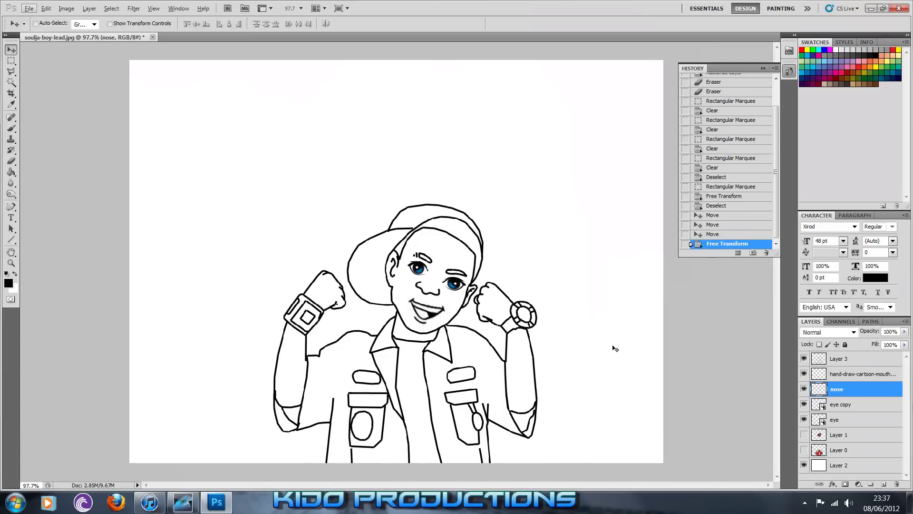
{"action": "left_click", "coordinate": [853, 466]}
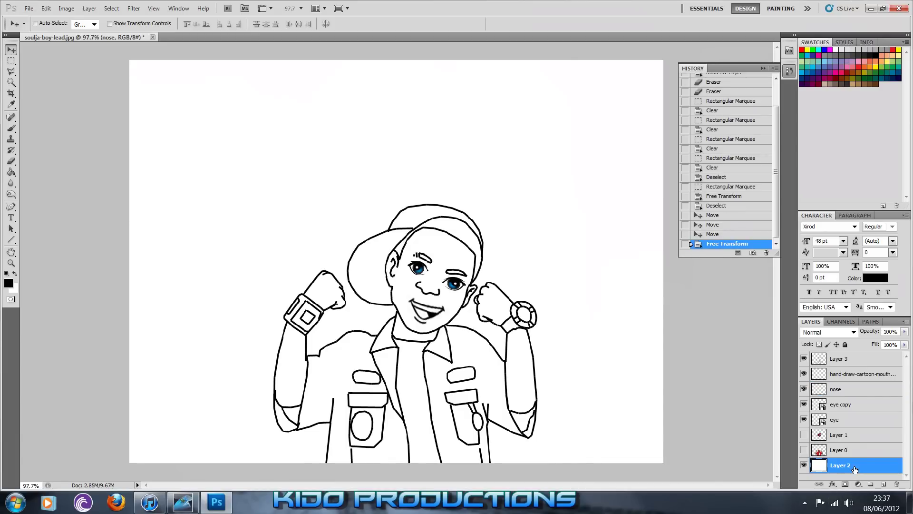
{"action": "left_click", "coordinate": [804, 436]}
{"action": "left_click", "coordinate": [805, 450]}
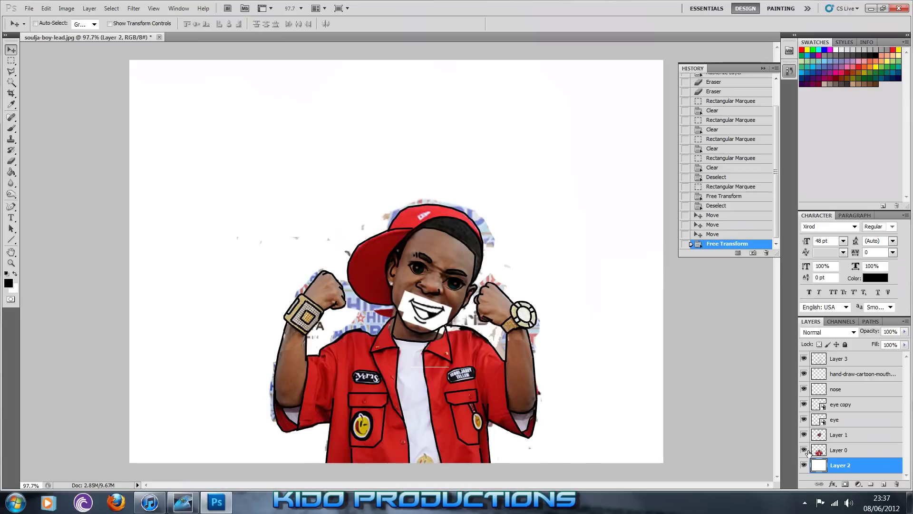
{"action": "right_click", "coordinate": [846, 421]}
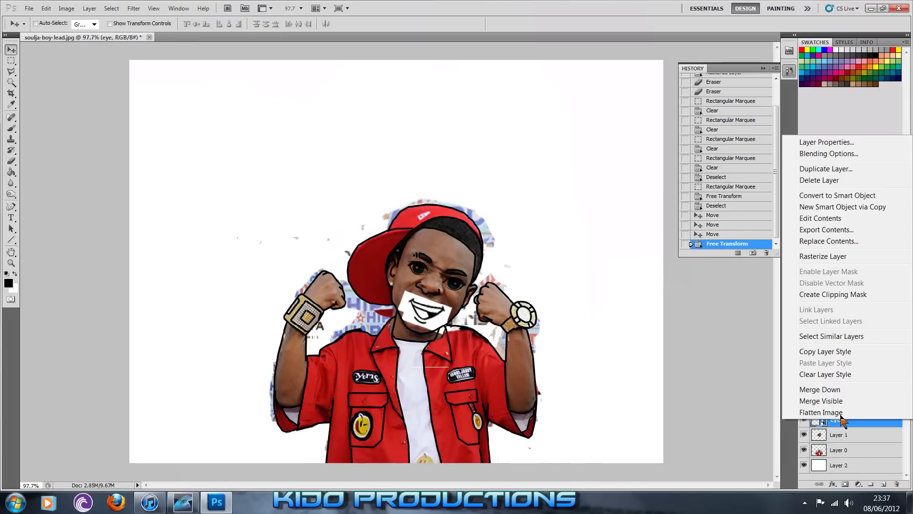
{"action": "left_click", "coordinate": [795, 452]}
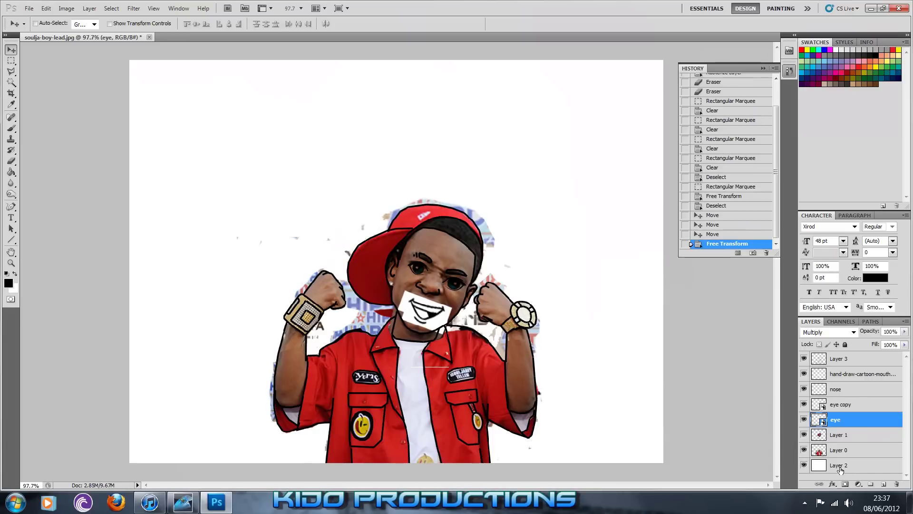
Step: Hide the head colouring, red-shirt photo, background, nose, mouth and Layer 3 layers
{"action": "left_click", "coordinate": [804, 435]}
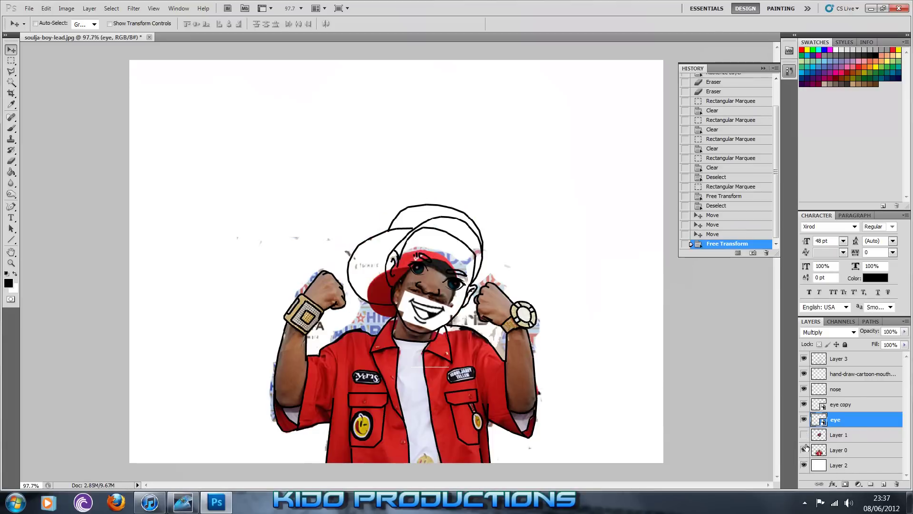
{"action": "left_click", "coordinate": [804, 449]}
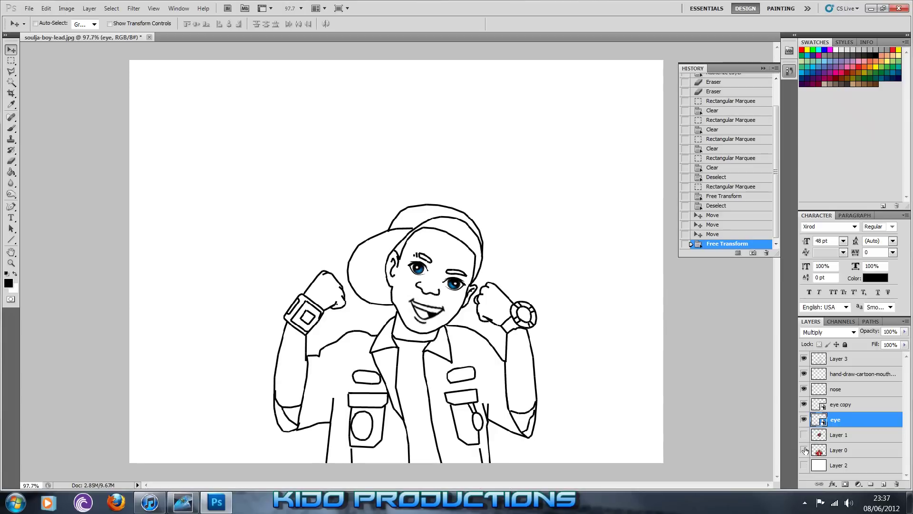
{"action": "left_click", "coordinate": [804, 465]}
{"action": "left_click", "coordinate": [804, 389]}
{"action": "left_click", "coordinate": [804, 373]}
{"action": "left_click", "coordinate": [803, 374]}
{"action": "left_click", "coordinate": [804, 359]}
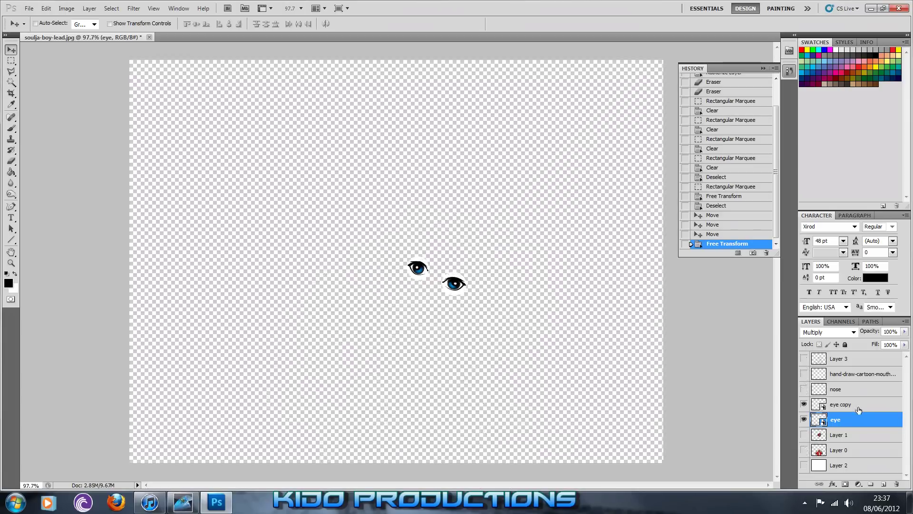
Step: Merge the two eye layers, then shift the eyes' hue to -180 so they turn brown
{"action": "right_click", "coordinate": [859, 409]}
{"action": "left_click", "coordinate": [840, 391]}
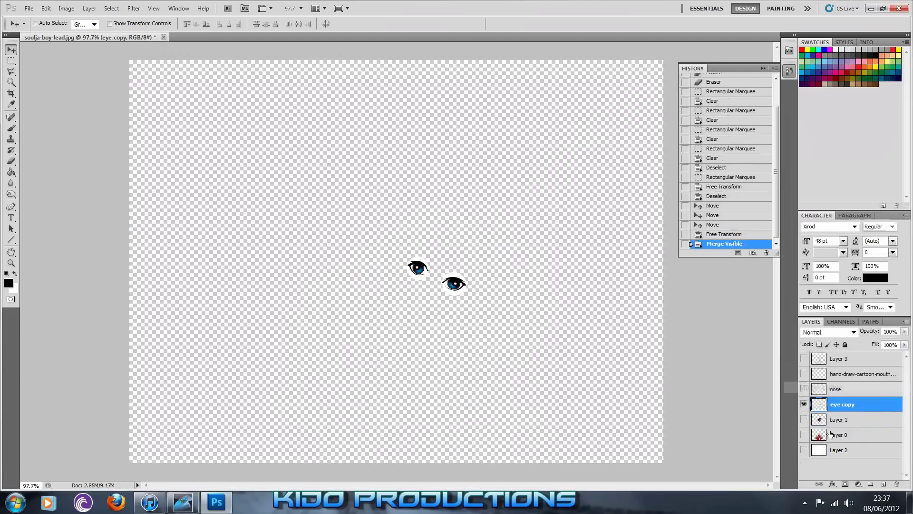
{"action": "left_click", "coordinate": [11, 60]}
{"action": "left_click_drag", "start_coordinate": [492, 321], "coordinate": [495, 320]}
{"action": "key", "text": "ctrl+u"}
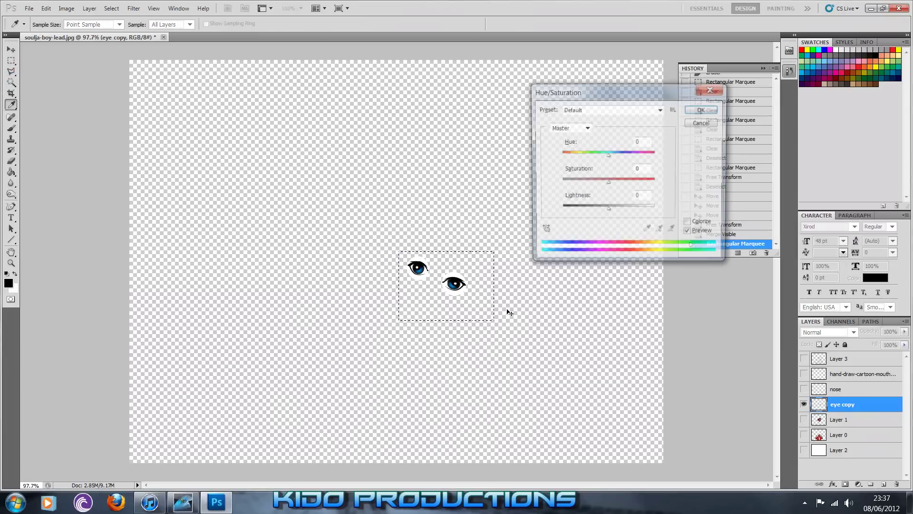
{"action": "left_click_drag", "start_coordinate": [609, 155], "coordinate": [558, 149]}
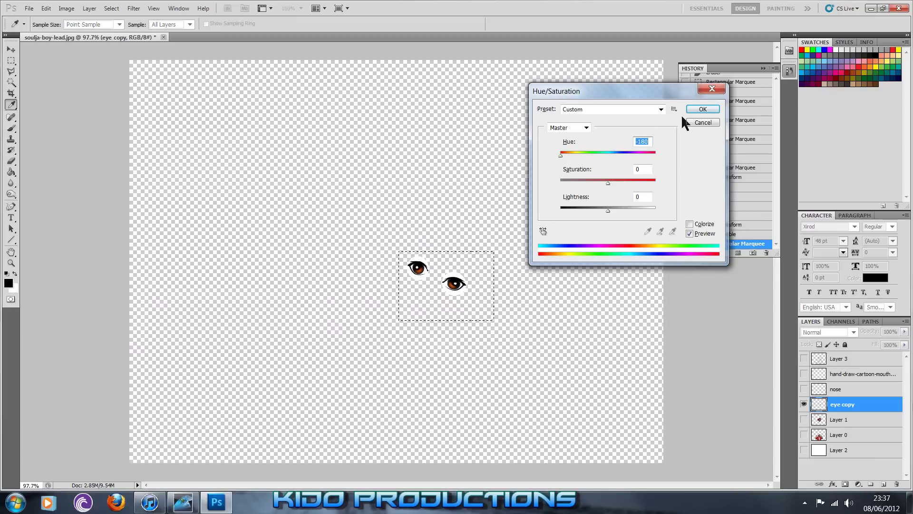
{"action": "left_click", "coordinate": [703, 110]}
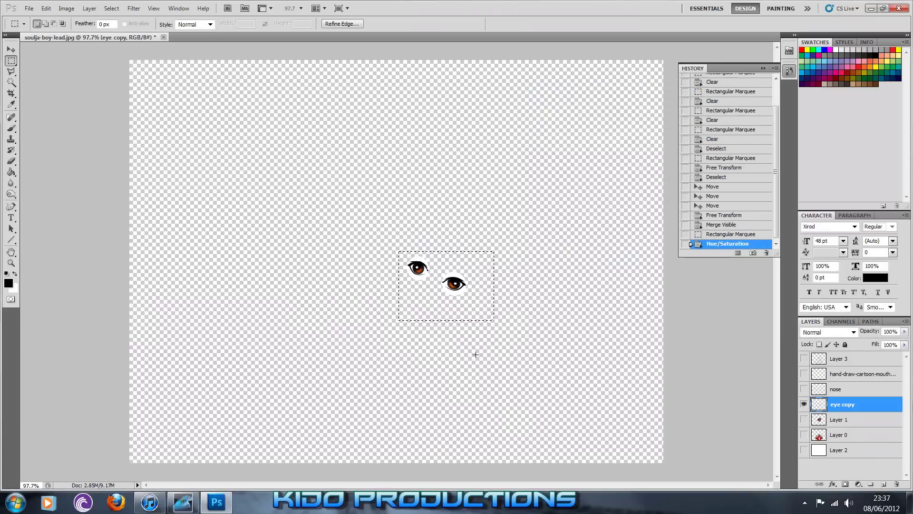
{"action": "key", "text": "ctrl+d"}
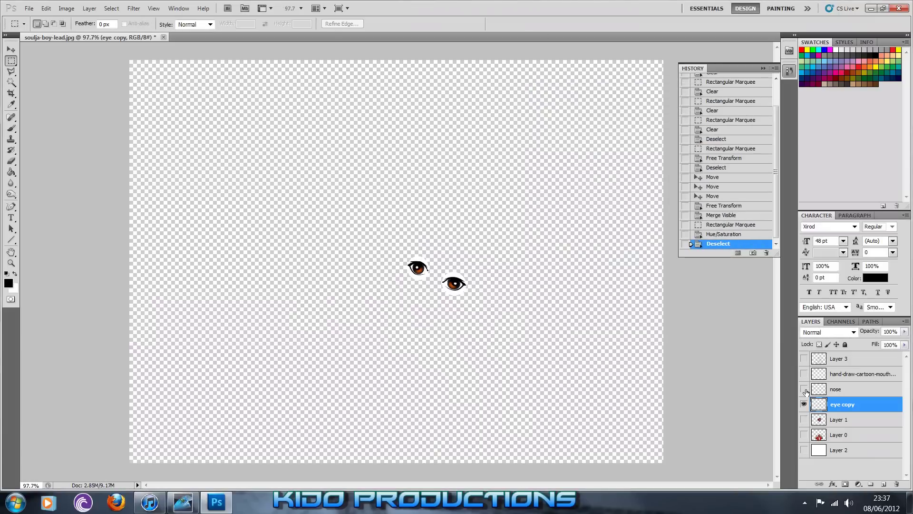
Step: Show the nose, cartoon mouth, Layer 3 line drawing and white background, and hide eye copy
{"action": "left_click", "coordinate": [804, 389]}
{"action": "left_click", "coordinate": [804, 375]}
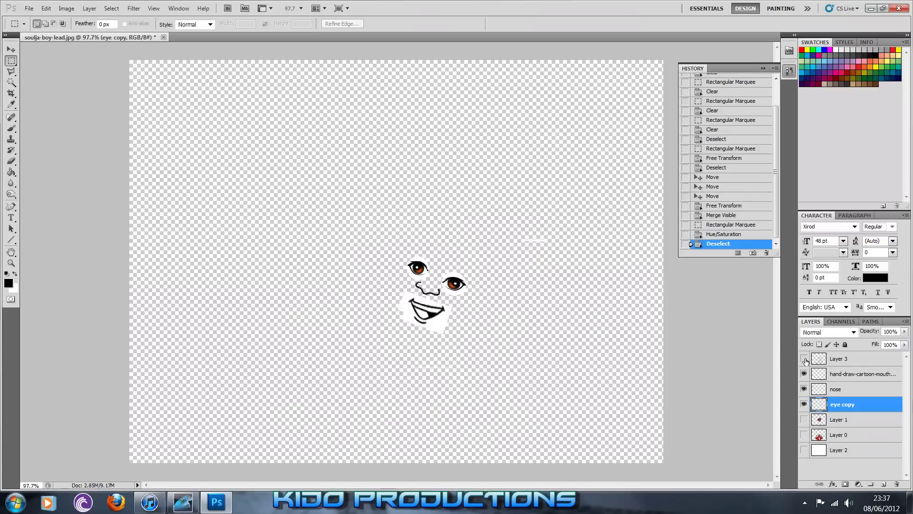
{"action": "left_click", "coordinate": [804, 360]}
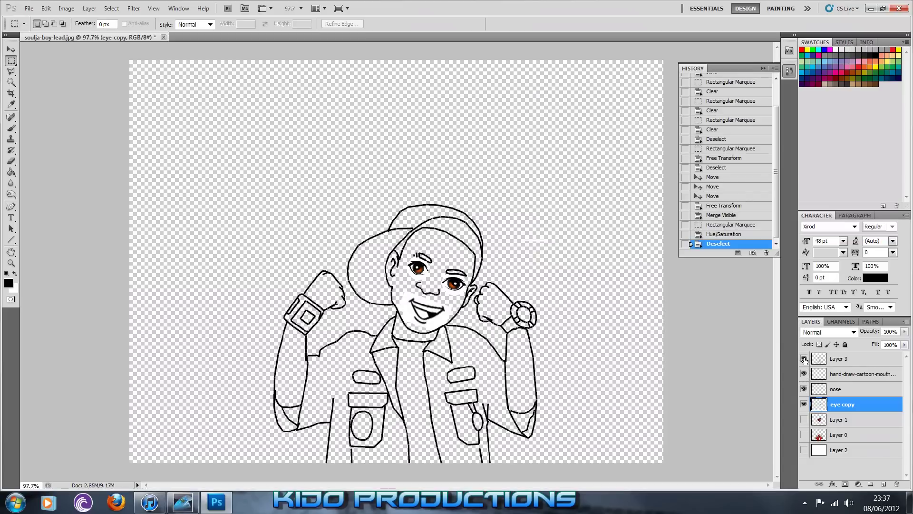
{"action": "left_click", "coordinate": [804, 450]}
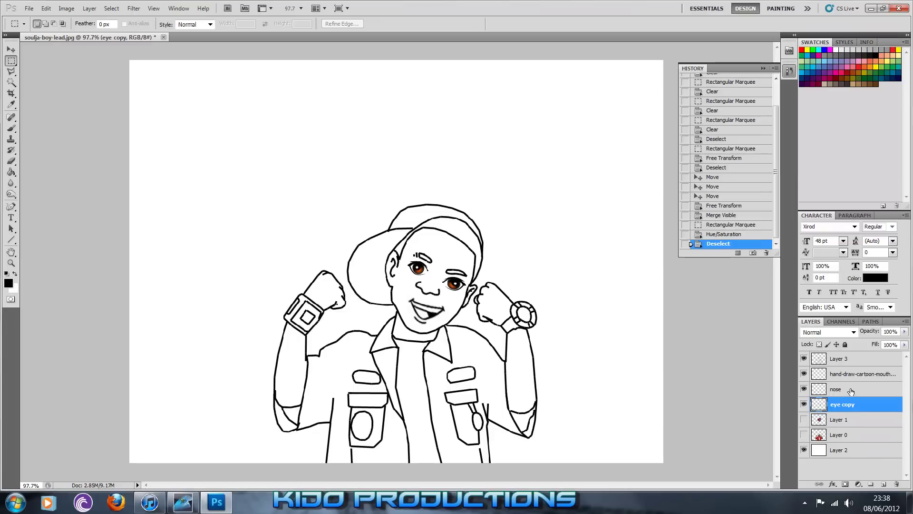
{"action": "left_click", "coordinate": [804, 405]}
Step: Show only Layer 0 and Layer 1 and merge the photo into the Layer 1 colouring
{"action": "left_click", "coordinate": [803, 374]}
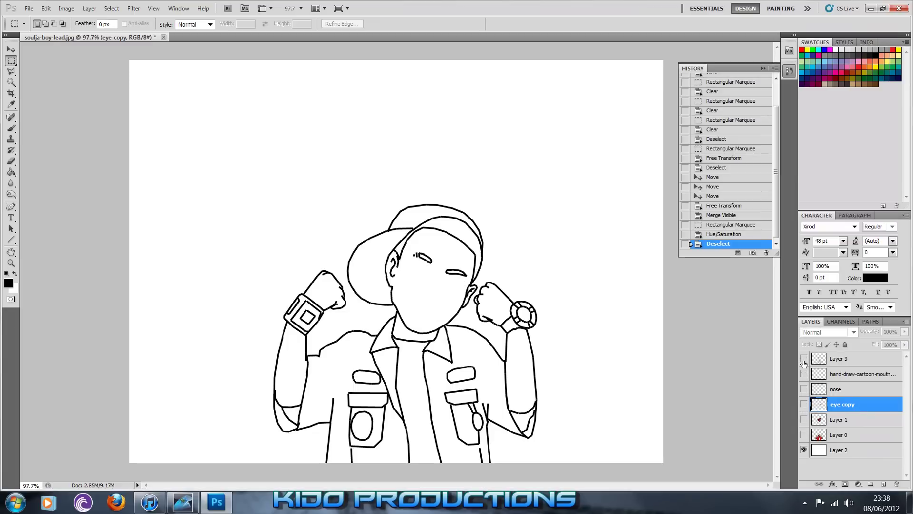
{"action": "left_click", "coordinate": [804, 359]}
{"action": "left_click", "coordinate": [804, 450]}
{"action": "right_click", "coordinate": [837, 432]}
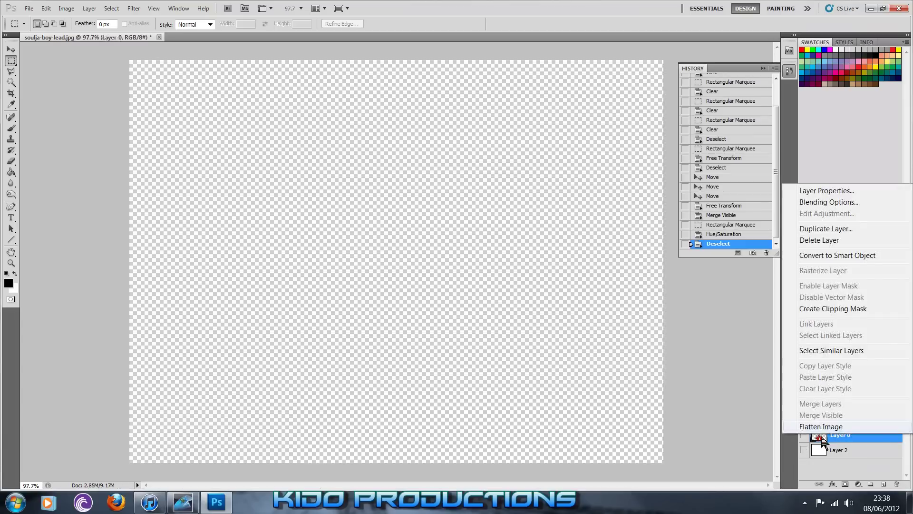
{"action": "left_click", "coordinate": [813, 462]}
{"action": "left_click", "coordinate": [804, 434]}
{"action": "left_click", "coordinate": [804, 419]}
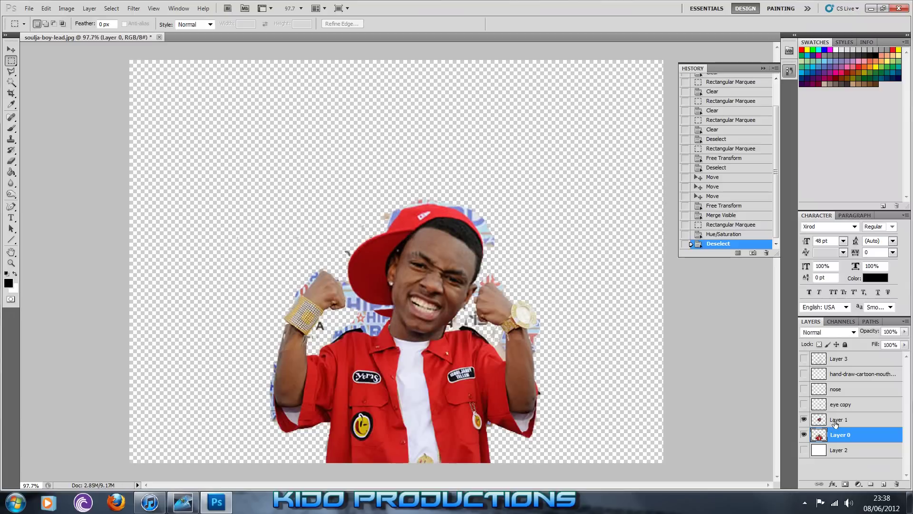
{"action": "right_click", "coordinate": [837, 427]}
{"action": "left_click", "coordinate": [820, 402]}
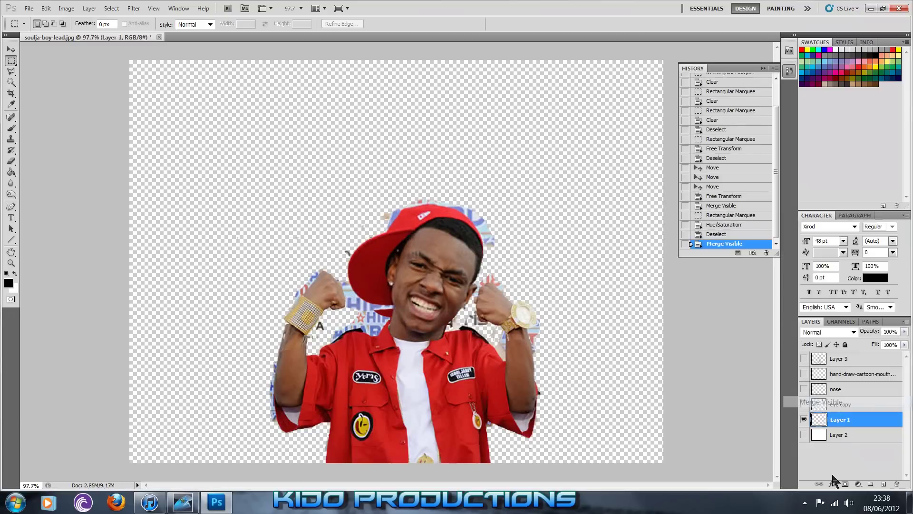
{"action": "left_click", "coordinate": [828, 445]}
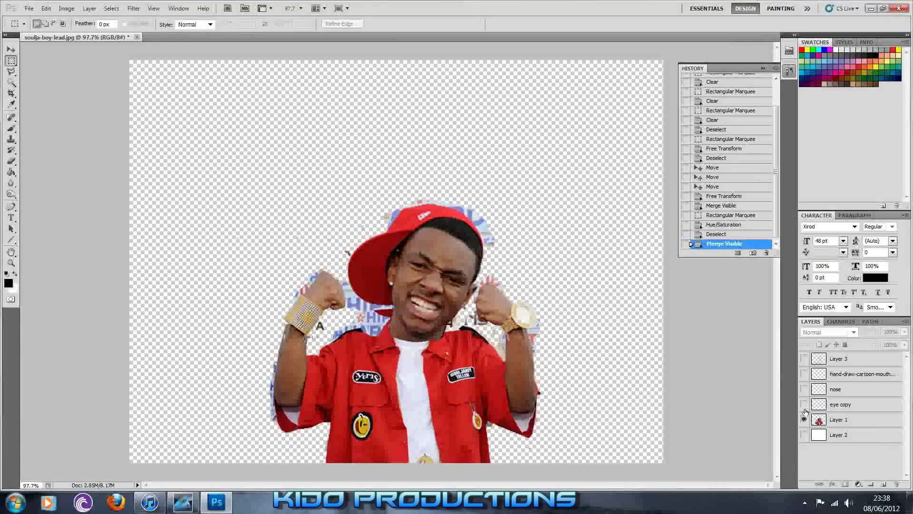
Step: Make the line drawing, cartoon mouth, nose and eyes layers visible again
{"action": "left_click", "coordinate": [804, 434]}
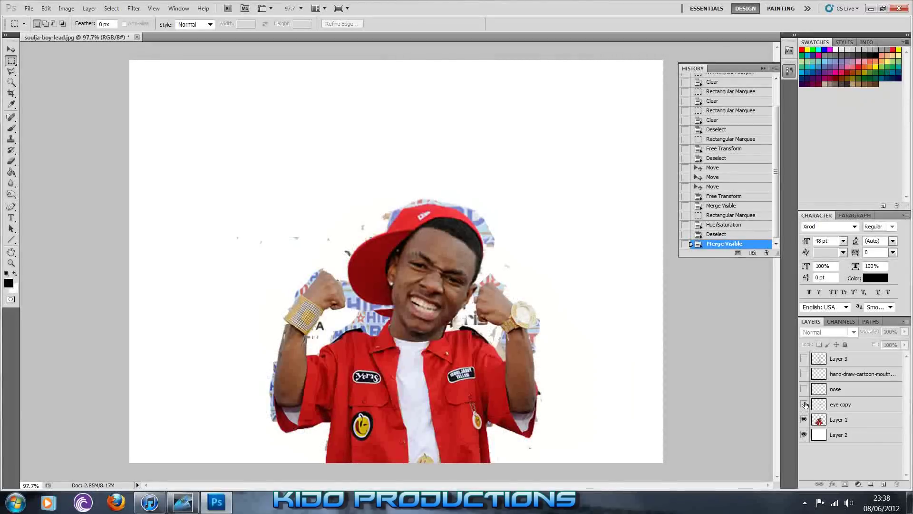
{"action": "left_click", "coordinate": [804, 435]}
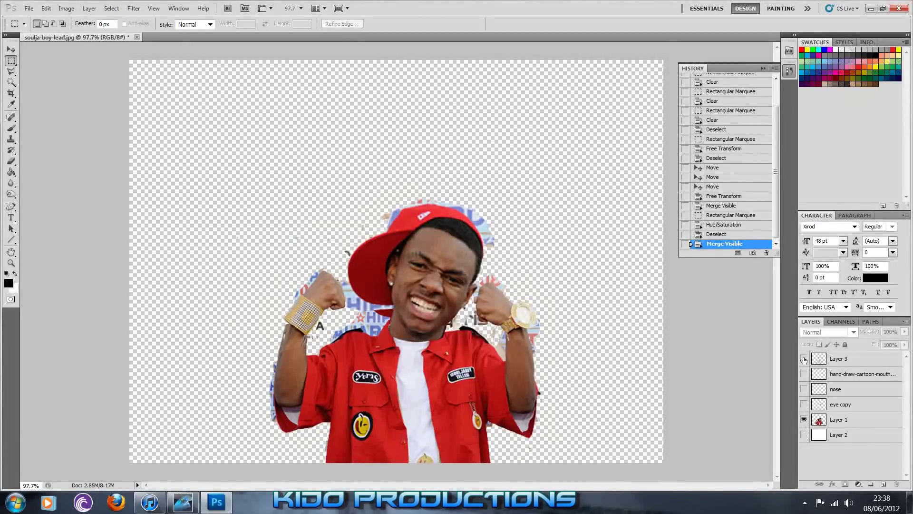
{"action": "left_click", "coordinate": [803, 359]}
{"action": "left_click", "coordinate": [804, 374]}
{"action": "left_click", "coordinate": [804, 390]}
{"action": "left_click", "coordinate": [803, 404]}
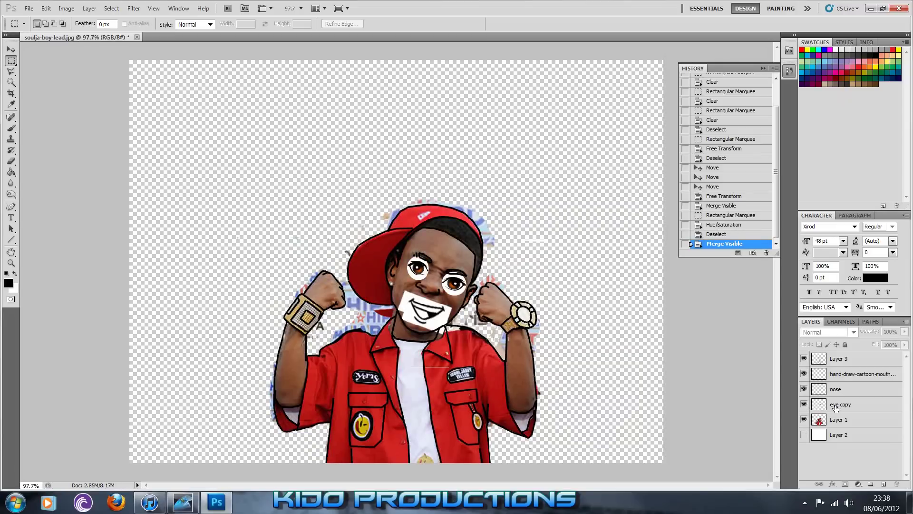
Step: With Layer 1 hidden, merge the line art, nose, mouth and eyes into eye copy
{"action": "right_click", "coordinate": [835, 408]}
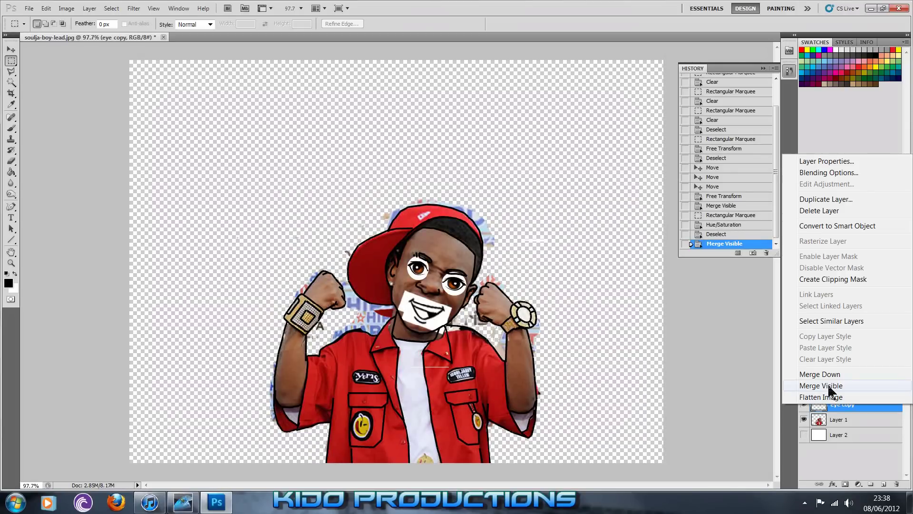
{"action": "left_click", "coordinate": [829, 388]}
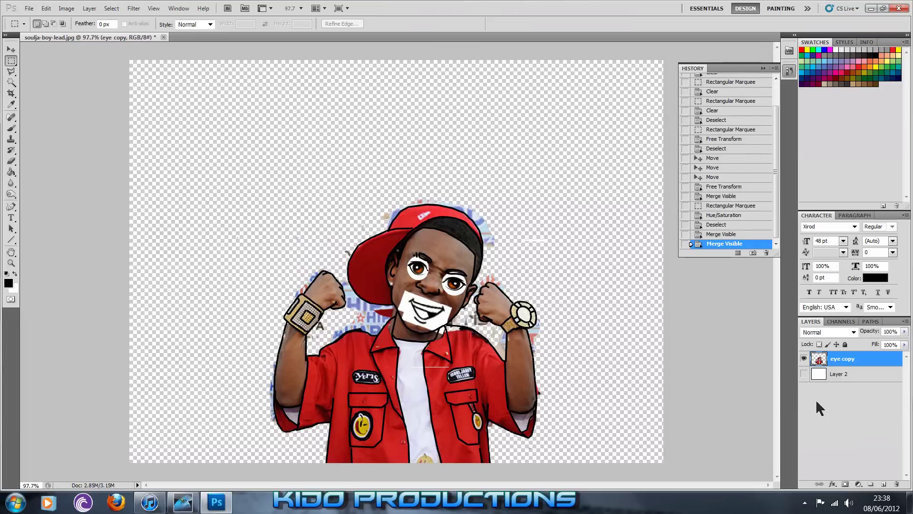
{"action": "key", "text": "ctrl+z"}
{"action": "left_click", "coordinate": [803, 419]}
{"action": "right_click", "coordinate": [836, 404]}
{"action": "left_click", "coordinate": [829, 387]}
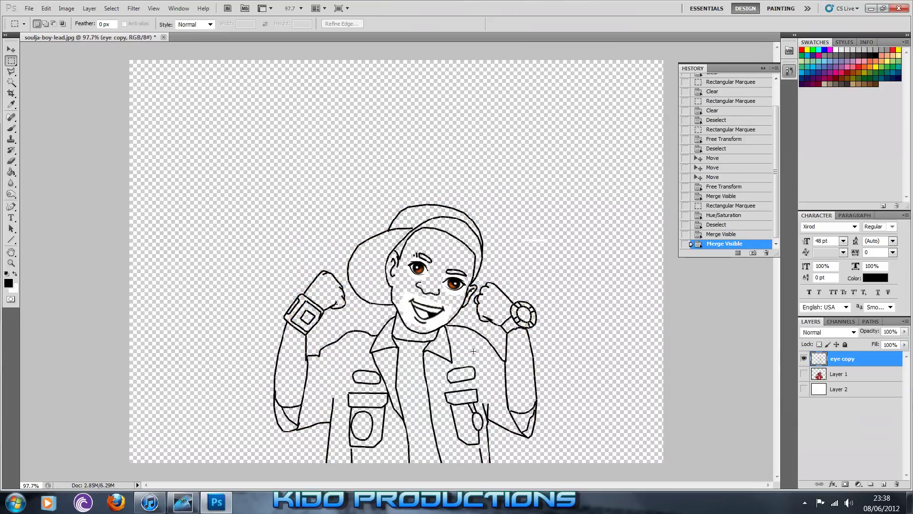
Step: Try erasing part of the cap's outline, then undo the erasure
{"action": "scroll", "coordinate": [459, 335], "scroll_direction": "up", "scroll_amount": 5}
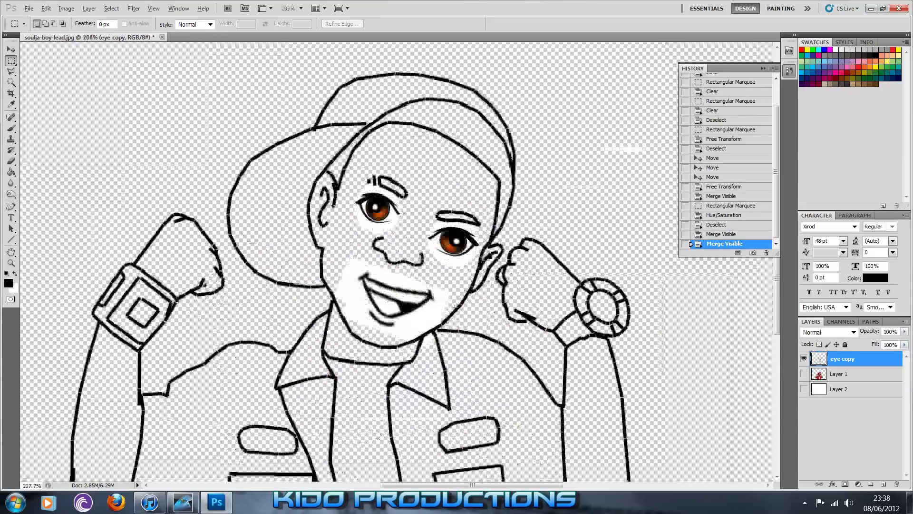
{"action": "scroll", "coordinate": [455, 307], "scroll_direction": "down", "scroll_amount": 1}
{"action": "left_click", "coordinate": [12, 163]}
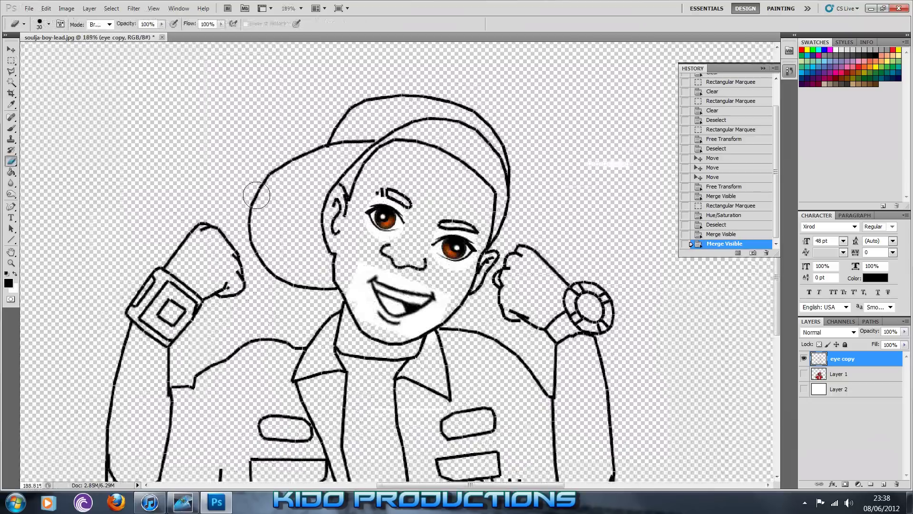
{"action": "left_click_drag", "start_coordinate": [493, 122], "coordinate": [432, 107]}
{"action": "left_click_drag", "start_coordinate": [365, 121], "coordinate": [345, 126]}
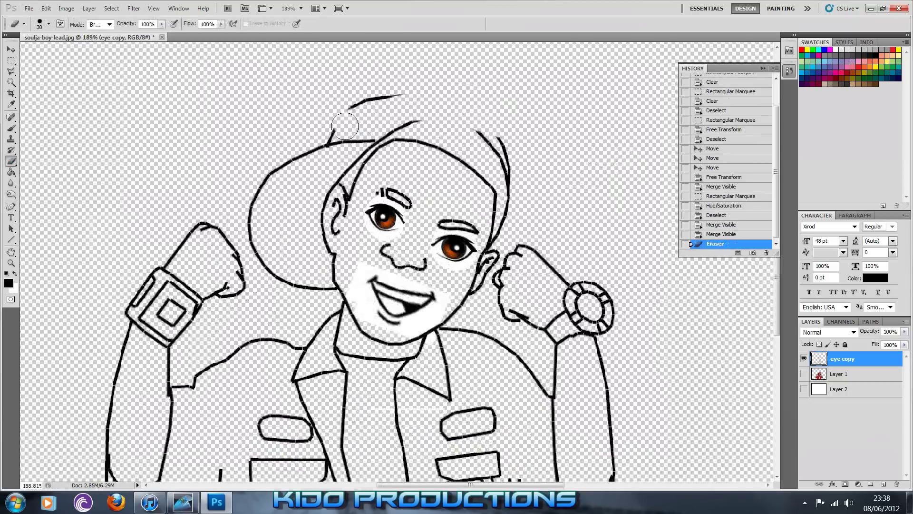
{"action": "key", "text": "ctrl+z"}
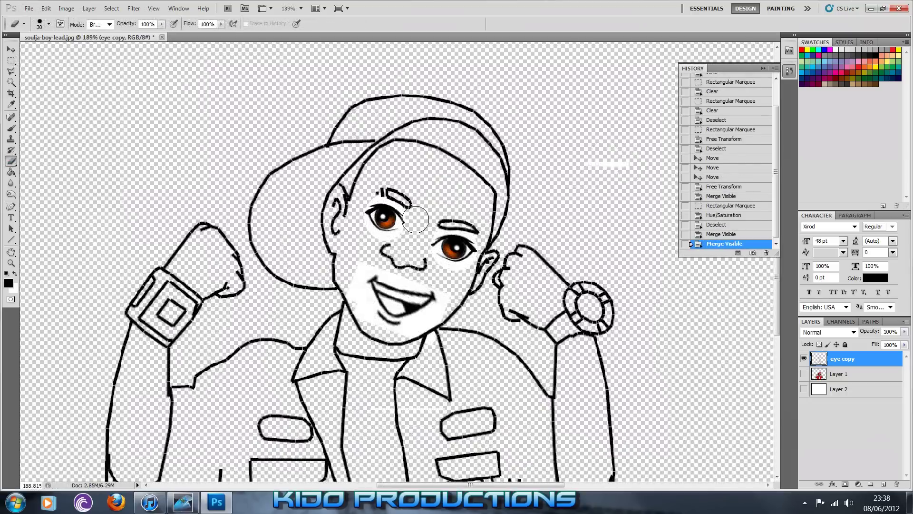
Step: Delete the white patch around the mouth and chin using the Magic Wand
{"action": "left_click", "coordinate": [419, 407]}
{"action": "left_click", "coordinate": [421, 409]}
{"action": "left_click", "coordinate": [418, 408]}
{"action": "left_click", "coordinate": [369, 406]}
{"action": "left_click", "coordinate": [10, 82]}
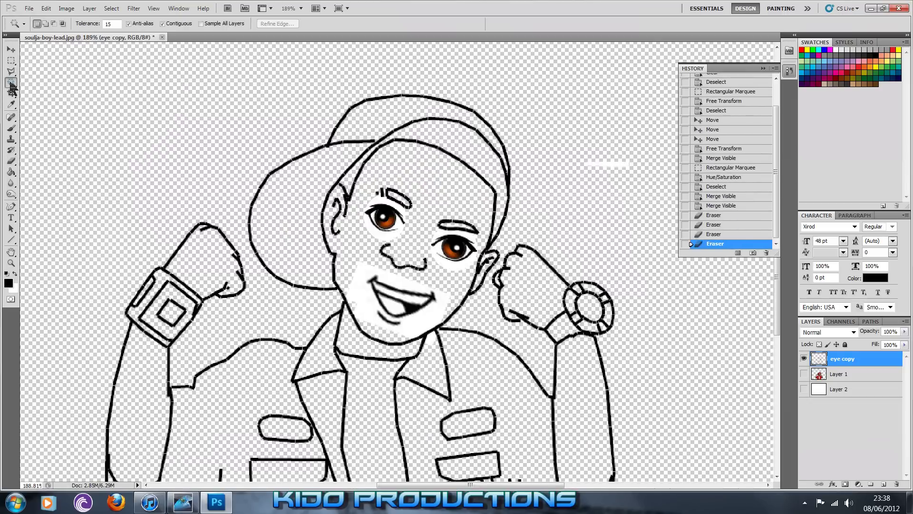
{"action": "left_click", "coordinate": [365, 288]}
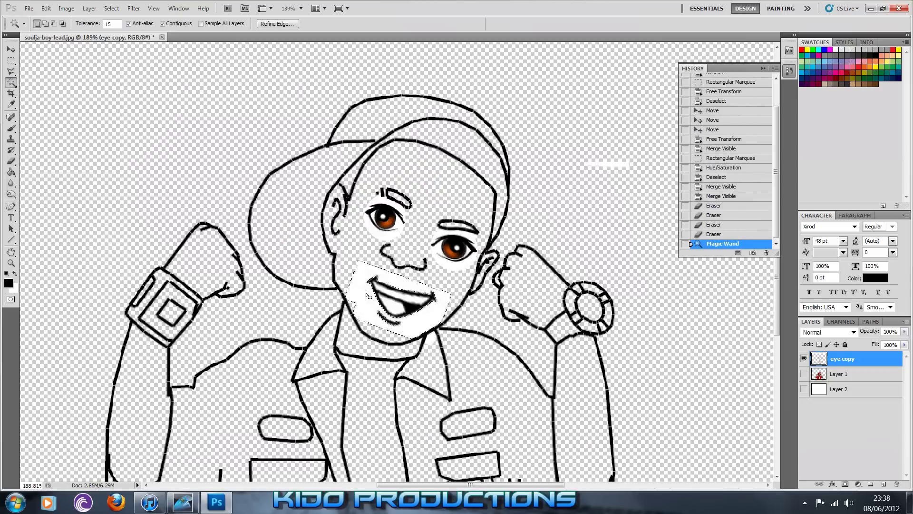
{"action": "key", "text": "Delete"}
{"action": "left_click", "coordinate": [392, 307]}
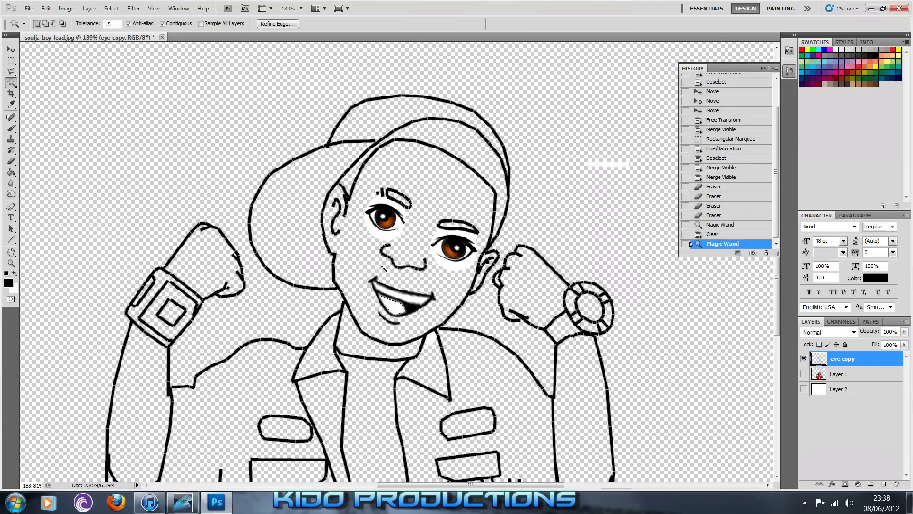
Step: Delete the white around the left and right eyes and the stray streak, then deselect
{"action": "left_click", "coordinate": [380, 240]}
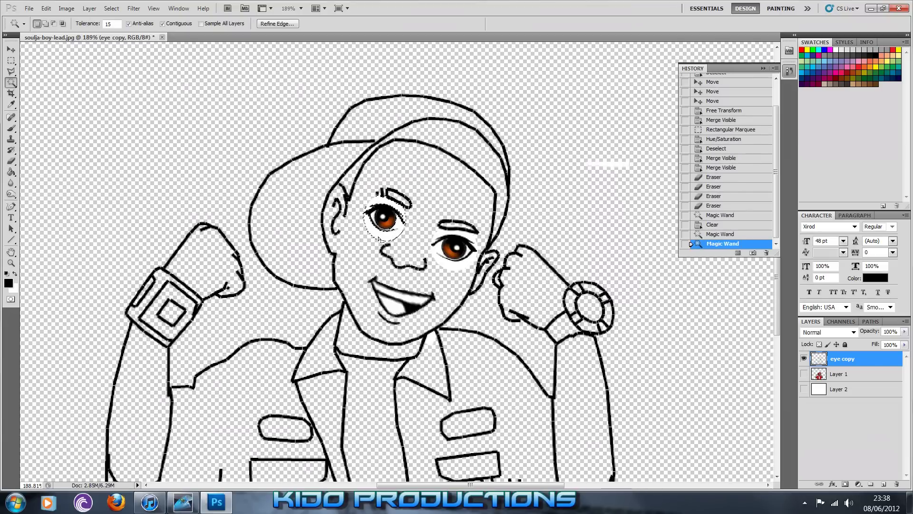
{"action": "key", "text": "Delete"}
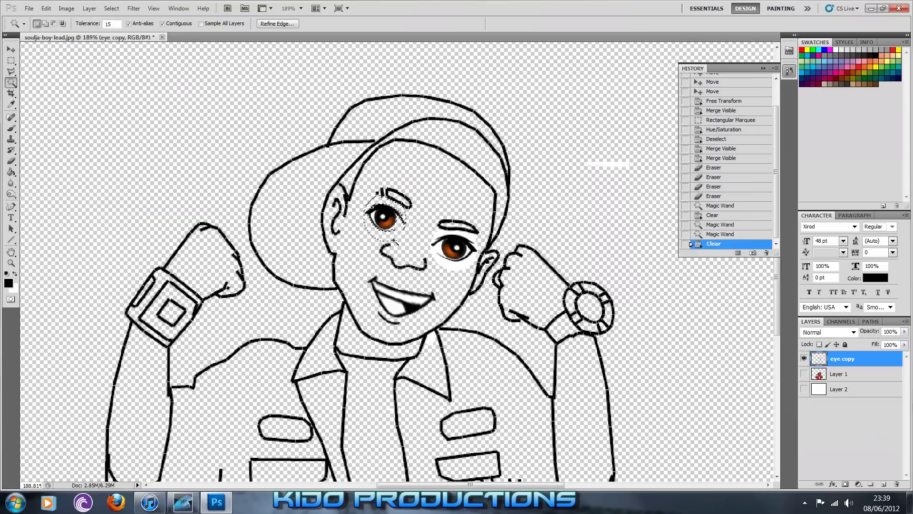
{"action": "left_click", "coordinate": [441, 261]}
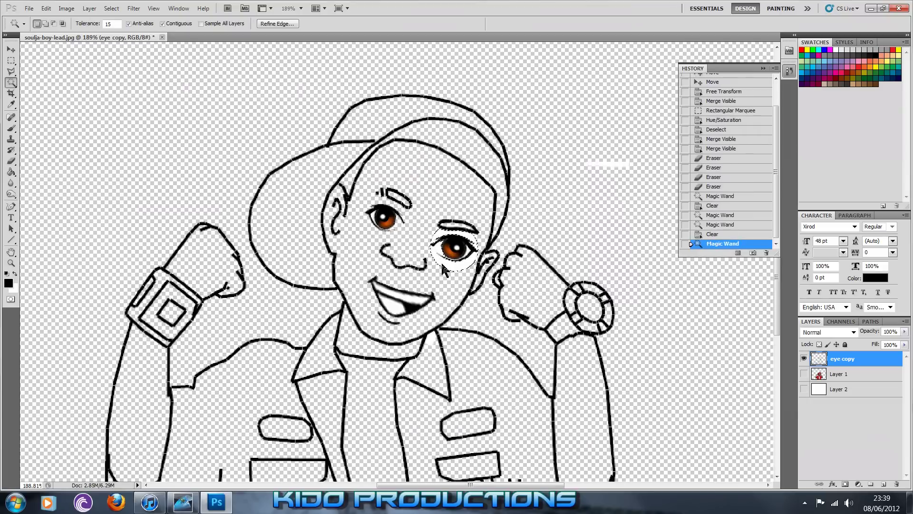
{"action": "key", "text": "Delete"}
{"action": "left_click", "coordinate": [604, 163]}
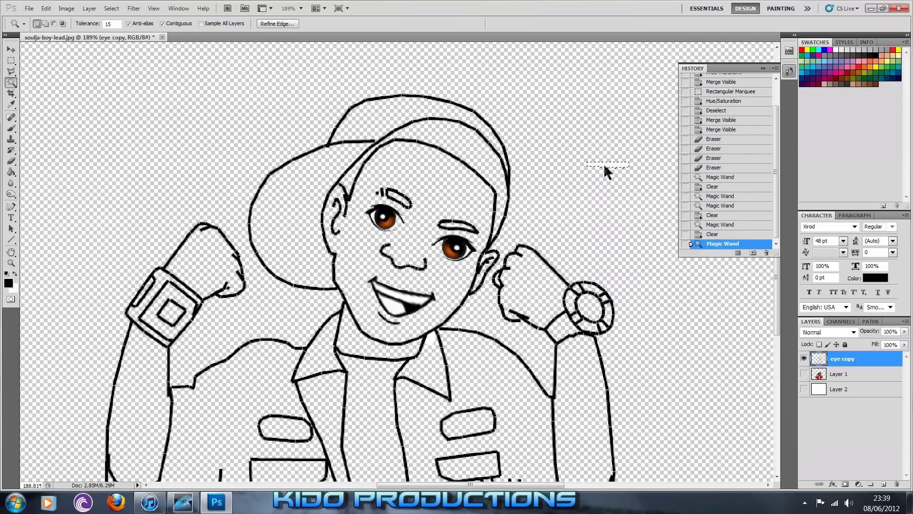
{"action": "key", "text": "Delete"}
{"action": "key", "text": "ctrl+d"}
{"action": "scroll", "coordinate": [580, 223], "scroll_direction": "down", "scroll_amount": 5}
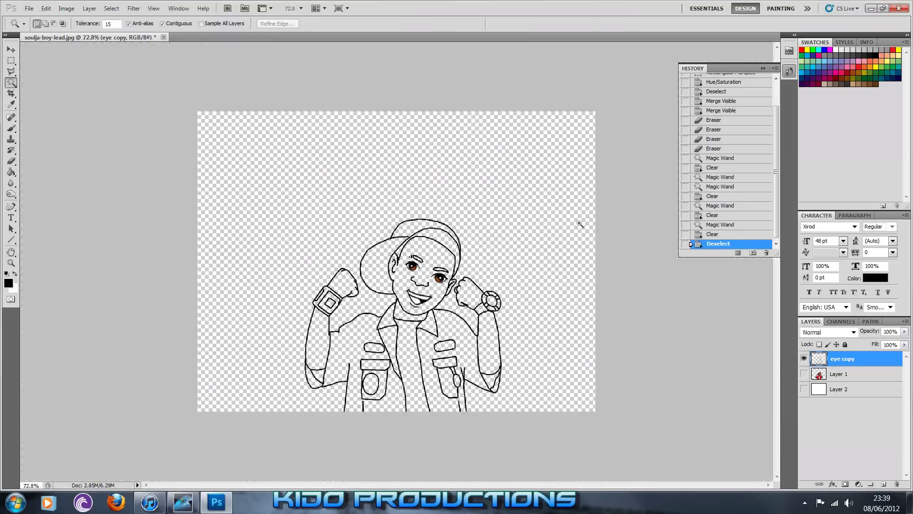
Step: Show the coloured photo and white background layers, and rename eye copy to 'outline'
{"action": "scroll", "coordinate": [581, 224], "scroll_direction": "up", "scroll_amount": 1}
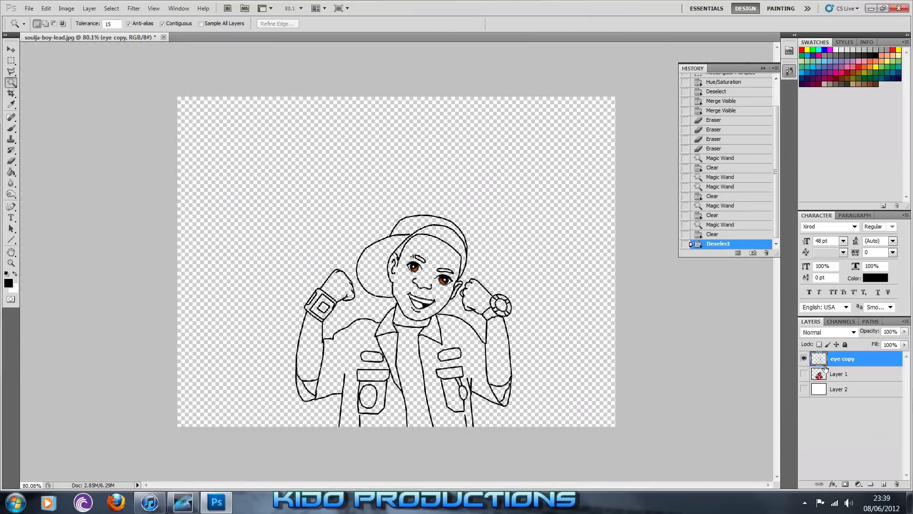
{"action": "left_click", "coordinate": [804, 374]}
{"action": "left_click", "coordinate": [804, 389]}
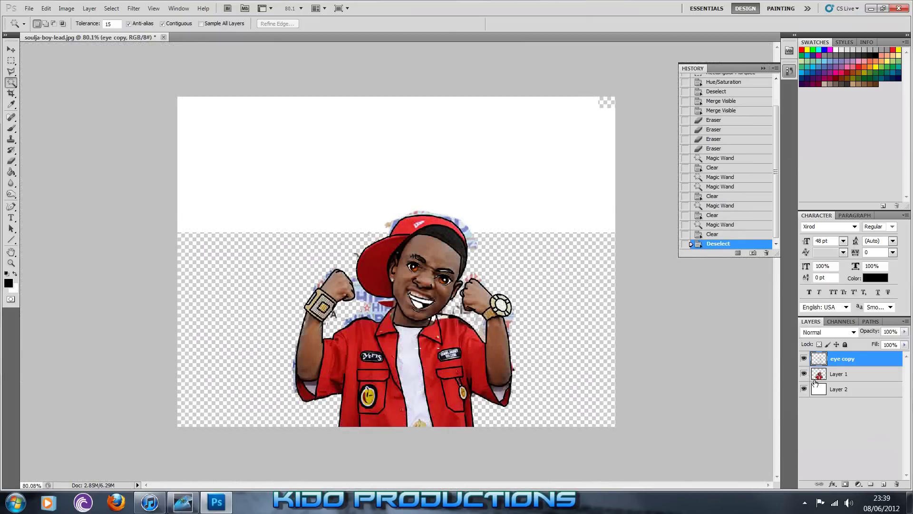
{"action": "double_click", "coordinate": [847, 359]}
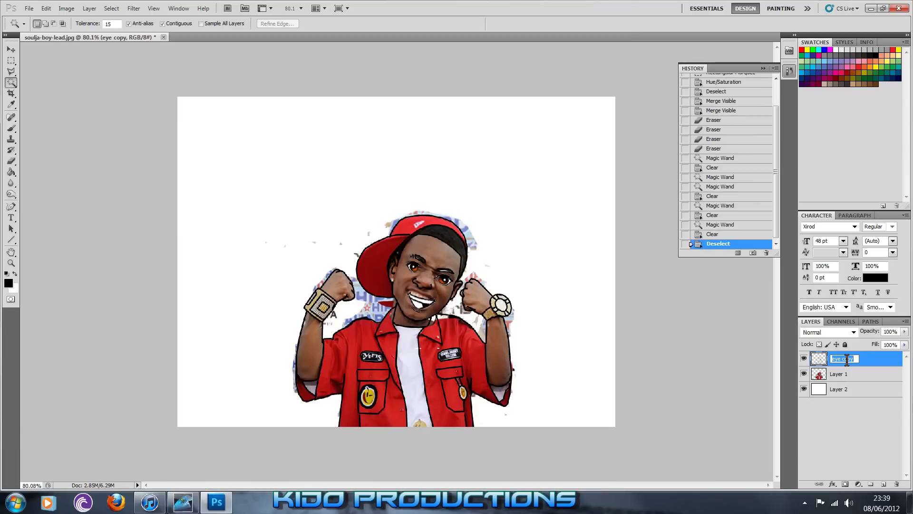
{"action": "type", "text": "outline"}
{"action": "left_click", "coordinate": [832, 429]}
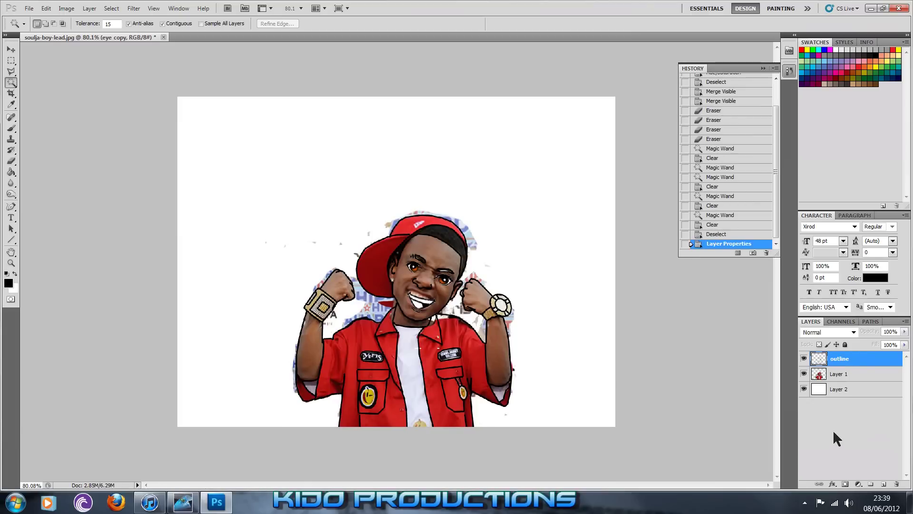
Step: Rename Layer 1 to 'color sample' and Layer 2 to 'color'
{"action": "double_click", "coordinate": [840, 375]}
{"action": "type", "text": "col"}
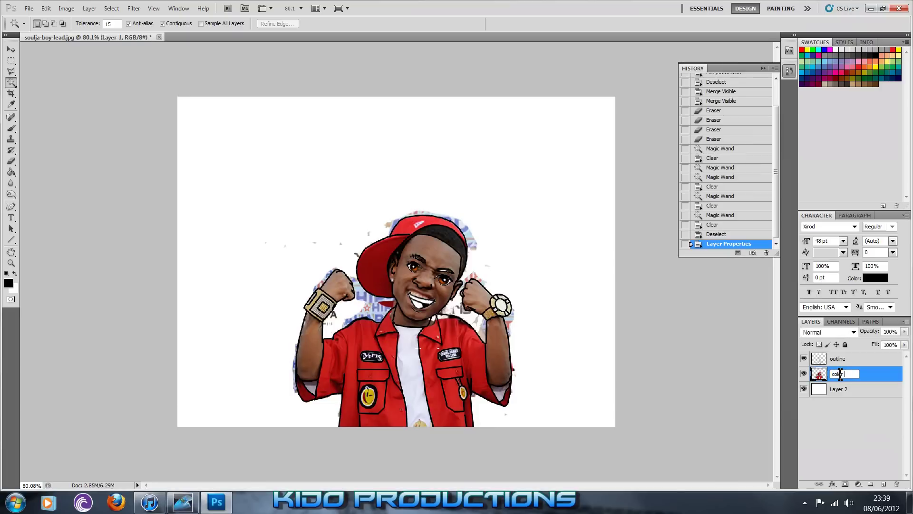
{"action": "type", "text": "or sample"}
{"action": "key", "text": "Return"}
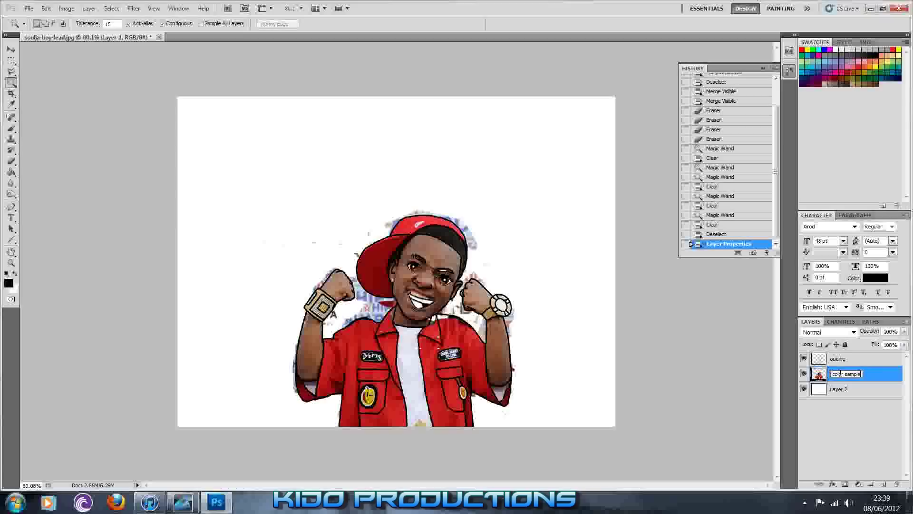
{"action": "left_click", "coordinate": [869, 425]}
{"action": "double_click", "coordinate": [847, 391]}
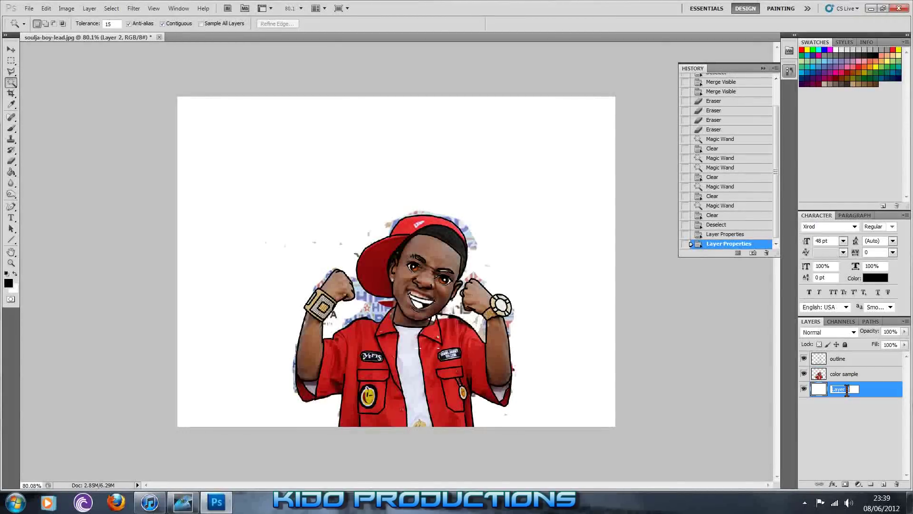
{"action": "type", "text": "color"}
{"action": "key", "text": "Return"}
{"action": "left_click", "coordinate": [858, 438]}
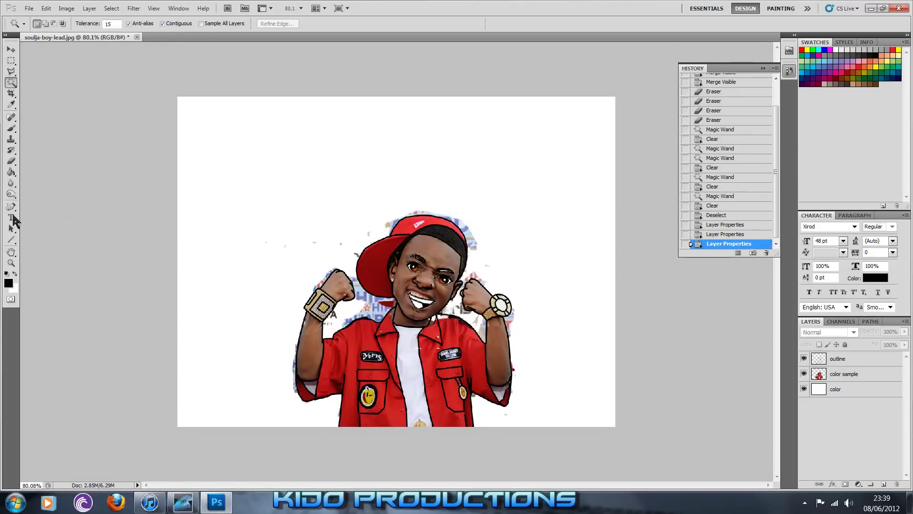
Step: Sample the jacket's red, hide color sample, and ready a size-60 brush on the color layer
{"action": "left_click", "coordinate": [11, 104]}
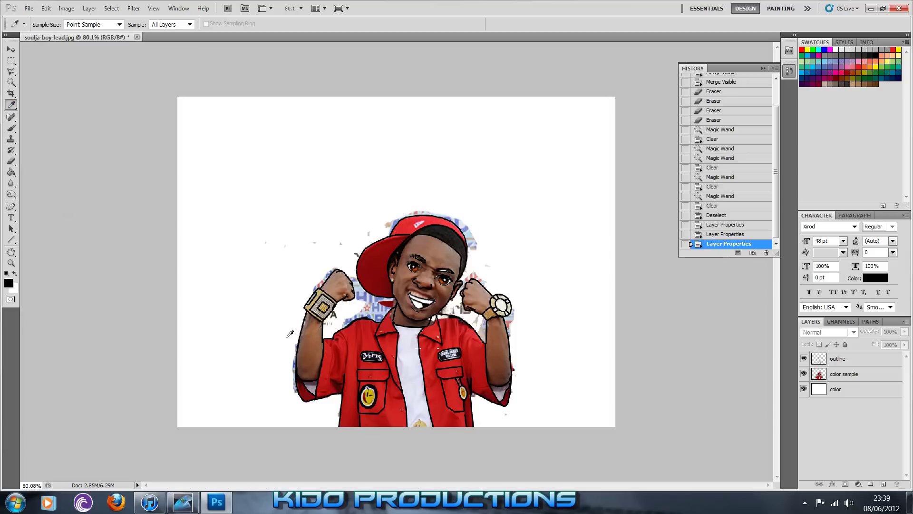
{"action": "left_click", "coordinate": [354, 381]}
{"action": "left_click", "coordinate": [804, 374]}
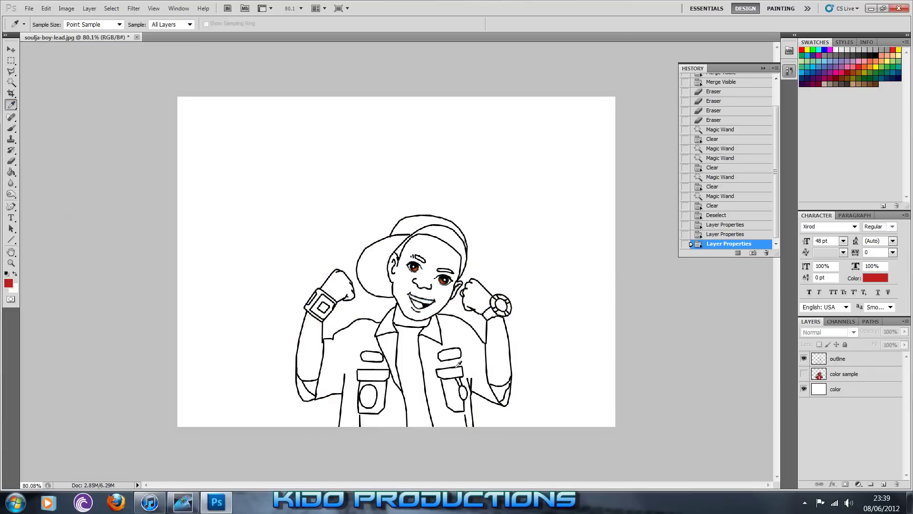
{"action": "left_click", "coordinate": [11, 128]}
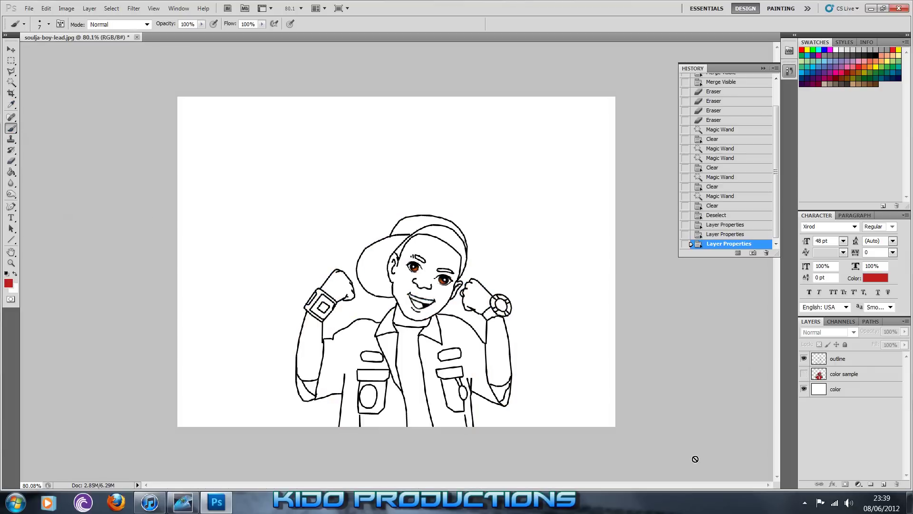
{"action": "left_click", "coordinate": [836, 394]}
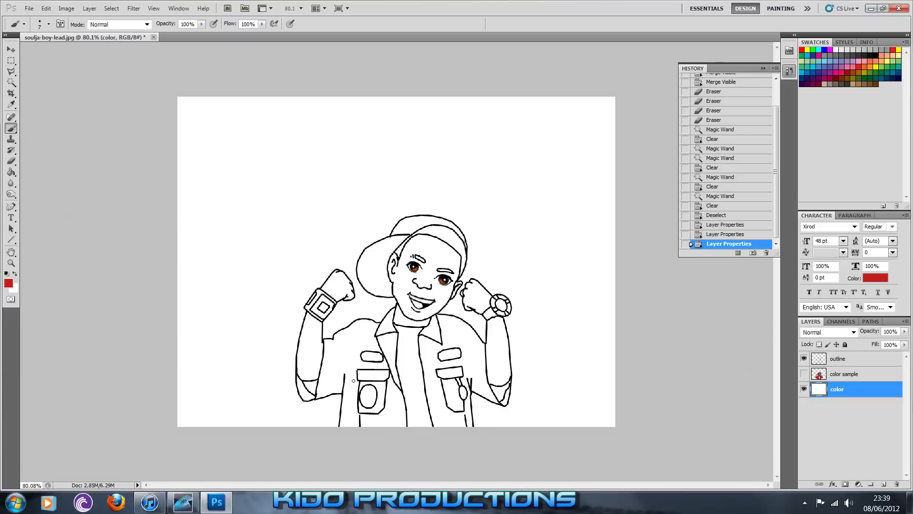
{"action": "key", "text": "]"}
{"action": "key", "text": "]"}
{"action": "key", "text": "]"}
{"action": "key", "text": "]"}
{"action": "key", "text": "]"}
{"action": "key", "text": "]"}
{"action": "key", "text": "]"}
Step: Paint red over the jacket's left chest, pocket, collar area and shoulder
{"action": "mouse_move", "coordinate": [360, 350]}
{"action": "left_mouse_down"}
{"action": "mouse_move", "coordinate": [363, 402]}
{"action": "mouse_move", "coordinate": [354, 397]}
{"action": "mouse_move", "coordinate": [348, 444]}
{"action": "mouse_move", "coordinate": [349, 428]}
{"action": "left_mouse_up"}
{"action": "mouse_move", "coordinate": [352, 400]}
{"action": "left_mouse_down"}
{"action": "mouse_move", "coordinate": [345, 416]}
{"action": "mouse_move", "coordinate": [354, 421]}
{"action": "left_mouse_up"}
{"action": "mouse_move", "coordinate": [380, 381]}
{"action": "left_mouse_down"}
{"action": "mouse_move", "coordinate": [370, 394]}
{"action": "mouse_move", "coordinate": [394, 419]}
{"action": "mouse_move", "coordinate": [389, 392]}
{"action": "mouse_move", "coordinate": [395, 414]}
{"action": "left_mouse_up"}
{"action": "mouse_move", "coordinate": [393, 409]}
{"action": "left_mouse_down"}
{"action": "mouse_move", "coordinate": [379, 351]}
{"action": "mouse_move", "coordinate": [390, 333]}
{"action": "mouse_move", "coordinate": [380, 347]}
{"action": "left_mouse_up"}
{"action": "mouse_move", "coordinate": [375, 342]}
{"action": "left_mouse_down"}
{"action": "mouse_move", "coordinate": [344, 360]}
{"action": "mouse_move", "coordinate": [328, 378]}
{"action": "mouse_move", "coordinate": [336, 387]}
{"action": "left_mouse_up"}
{"action": "mouse_move", "coordinate": [333, 371]}
{"action": "left_mouse_down"}
{"action": "mouse_move", "coordinate": [328, 383]}
{"action": "mouse_move", "coordinate": [342, 390]}
{"action": "left_mouse_up"}
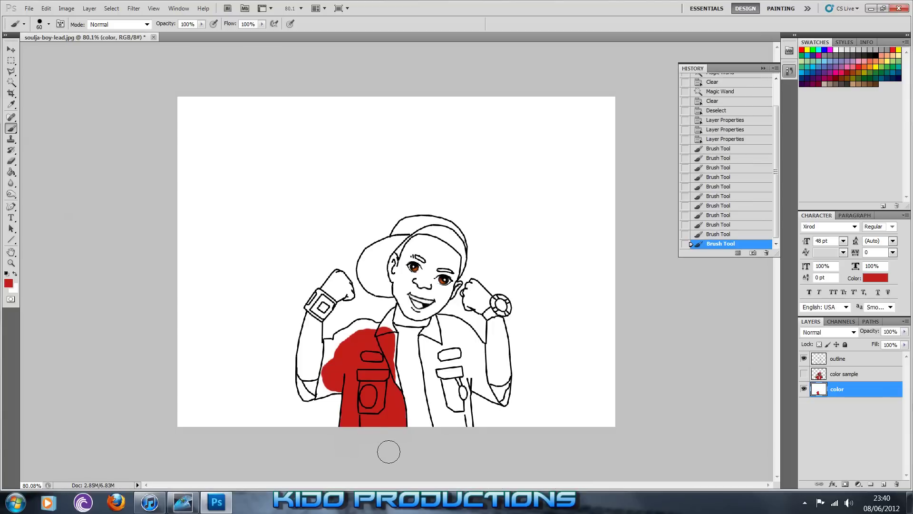
{"action": "left_click", "coordinate": [842, 358]}
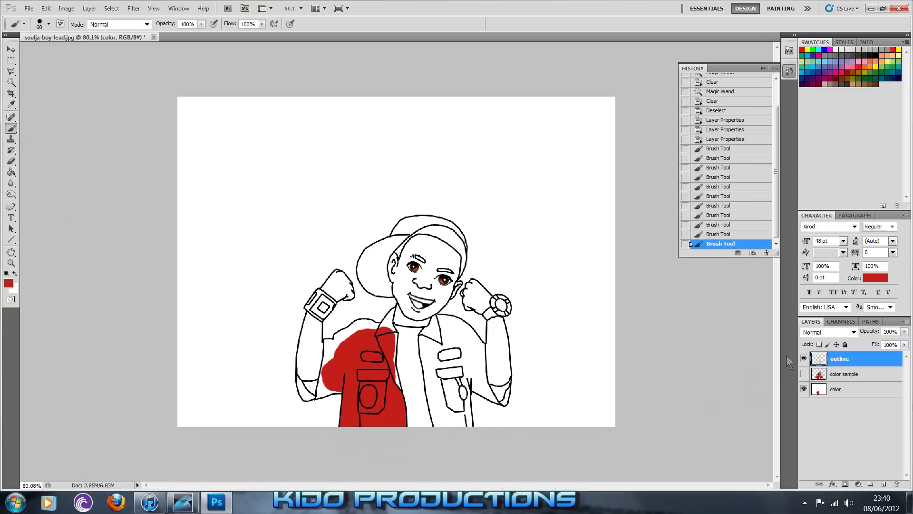
Step: Magic Wand the jacket's left panel on outline, then brush red inside it on color
{"action": "left_click", "coordinate": [11, 84]}
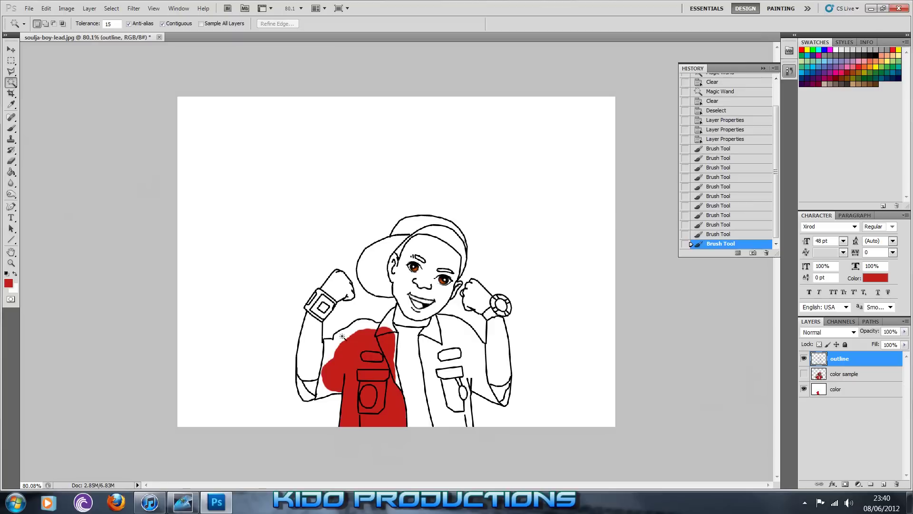
{"action": "left_click", "coordinate": [330, 347]}
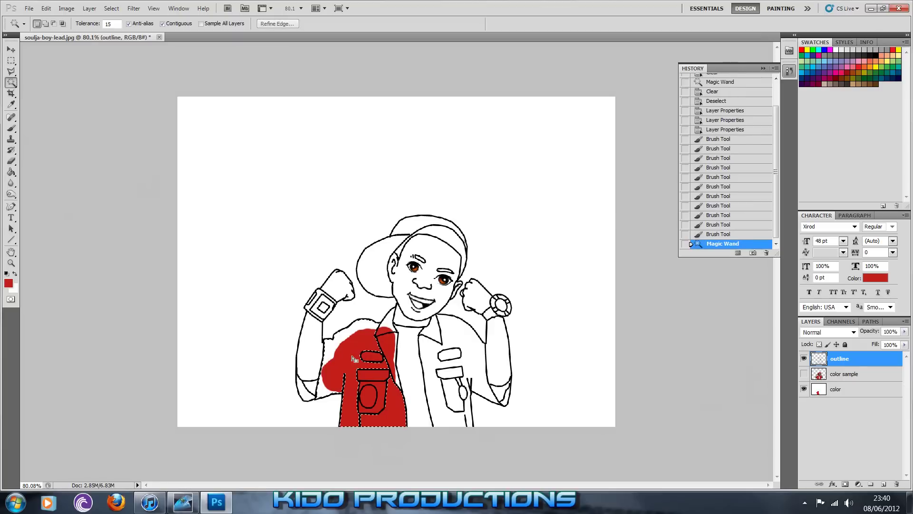
{"action": "left_click", "coordinate": [827, 376]}
{"action": "left_click", "coordinate": [836, 389]}
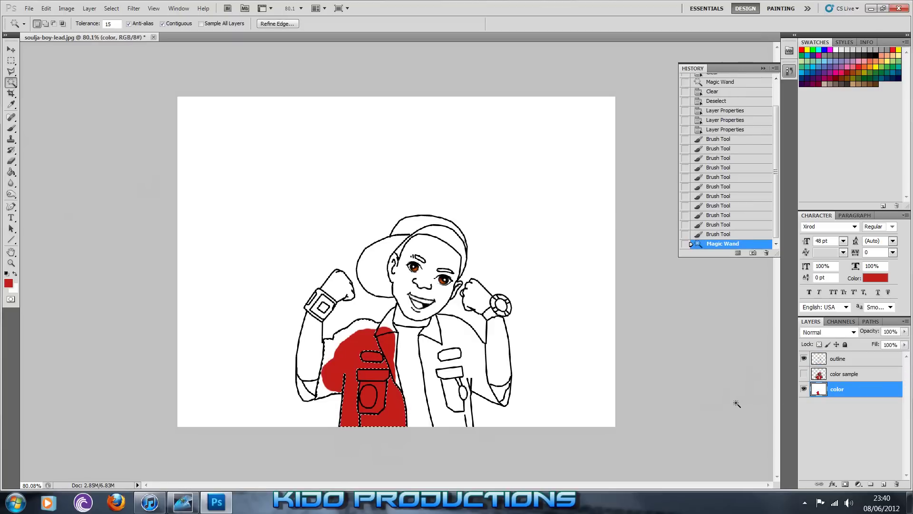
{"action": "key", "text": "b"}
{"action": "mouse_move", "coordinate": [368, 338]}
{"action": "left_mouse_down"}
{"action": "mouse_move", "coordinate": [355, 326]}
{"action": "mouse_move", "coordinate": [317, 366]}
{"action": "mouse_move", "coordinate": [329, 404]}
{"action": "mouse_move", "coordinate": [397, 363]}
{"action": "mouse_move", "coordinate": [402, 392]}
{"action": "mouse_move", "coordinate": [364, 402]}
{"action": "left_mouse_up"}
Step: Select the right panel on the outline layer and paint it red on the color layer
{"action": "key", "text": "w"}
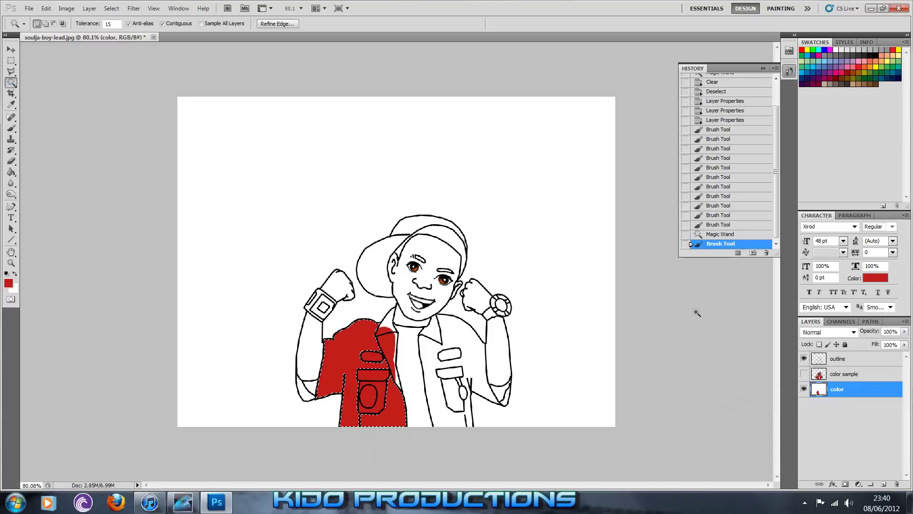
{"action": "left_click", "coordinate": [824, 360]}
{"action": "left_click", "coordinate": [452, 339]}
{"action": "key", "text": "b"}
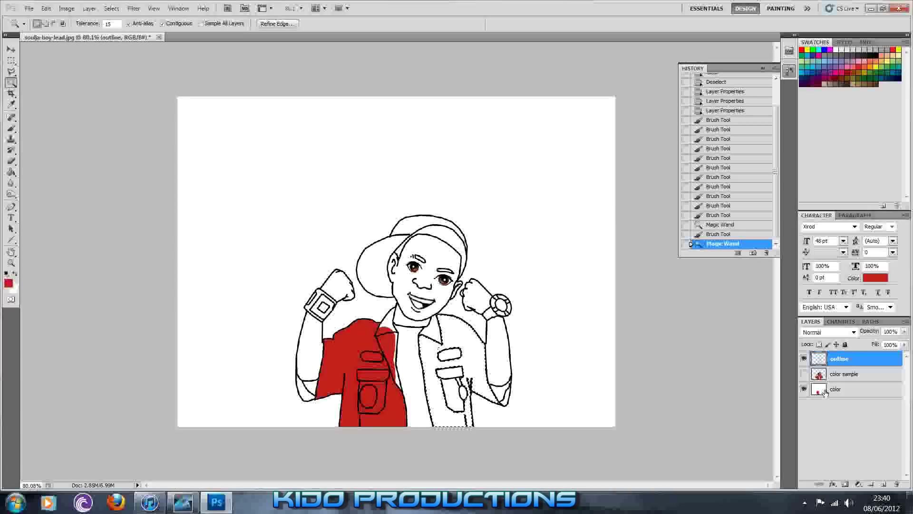
{"action": "left_click", "coordinate": [836, 389]}
{"action": "mouse_move", "coordinate": [499, 377]}
{"action": "left_mouse_down"}
{"action": "mouse_move", "coordinate": [475, 399]}
{"action": "mouse_move", "coordinate": [495, 422]}
{"action": "mouse_move", "coordinate": [426, 386]}
{"action": "mouse_move", "coordinate": [487, 423]}
{"action": "mouse_move", "coordinate": [516, 376]}
{"action": "mouse_move", "coordinate": [474, 352]}
{"action": "left_mouse_up"}
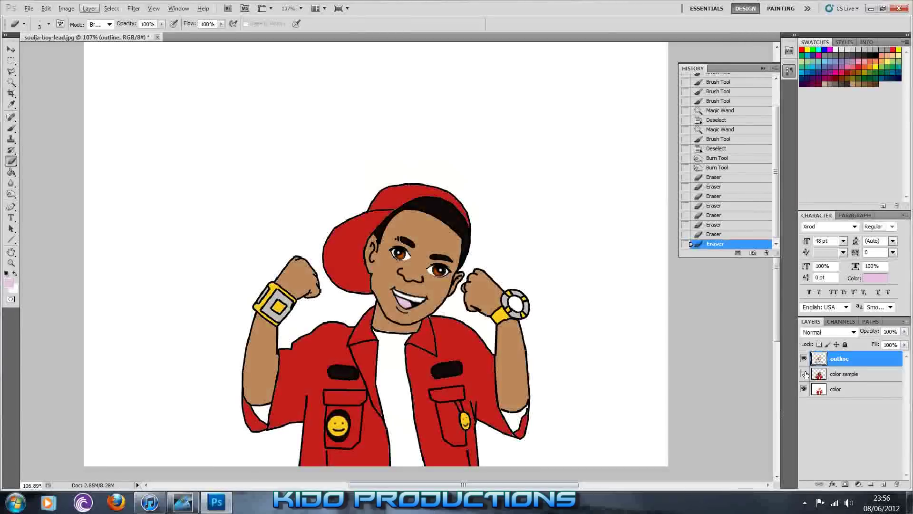
Step: Toggle the color sample photo to compare, then Magic Wand the white background around the cartoon
{"action": "left_click", "coordinate": [804, 374]}
{"action": "left_click", "coordinate": [804, 374]}
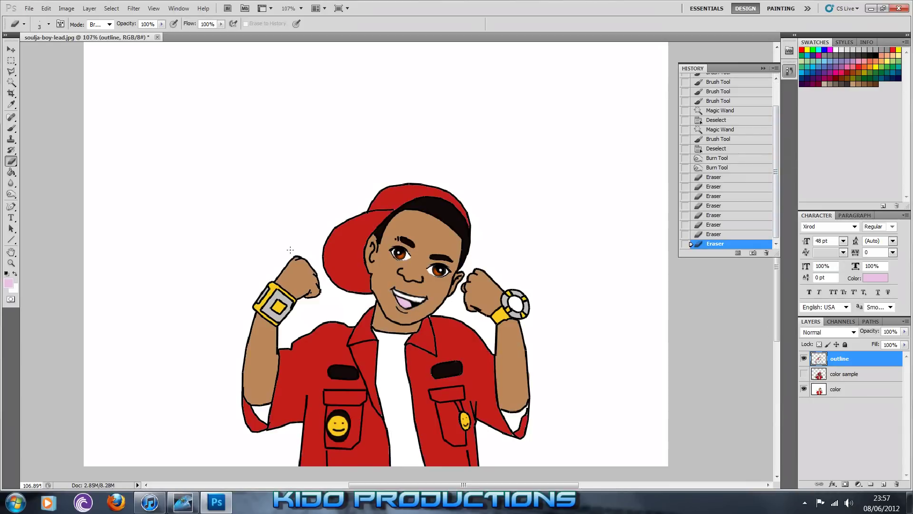
{"action": "left_click", "coordinate": [11, 82]}
{"action": "left_click", "coordinate": [145, 139]}
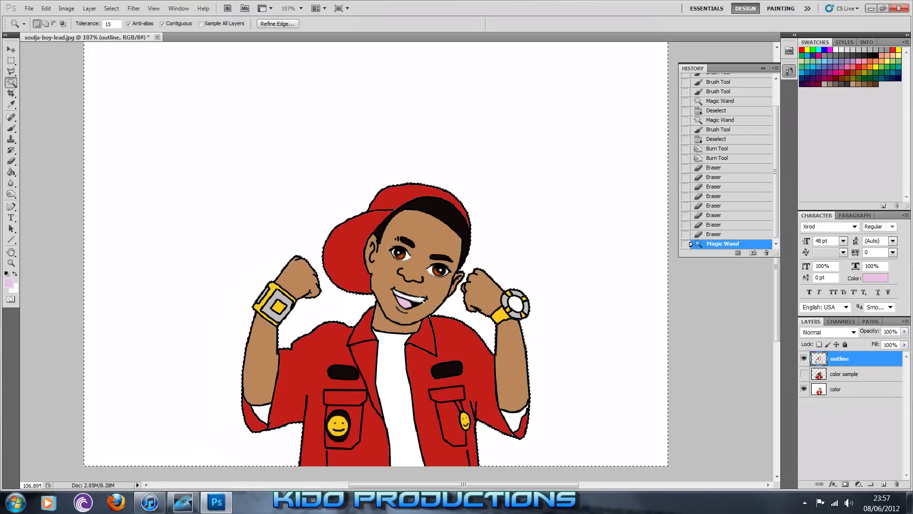
Step: Delete the white background on the color layer, deselect, and merge the visible layers
{"action": "left_click", "coordinate": [836, 389]}
{"action": "key", "text": "Delete"}
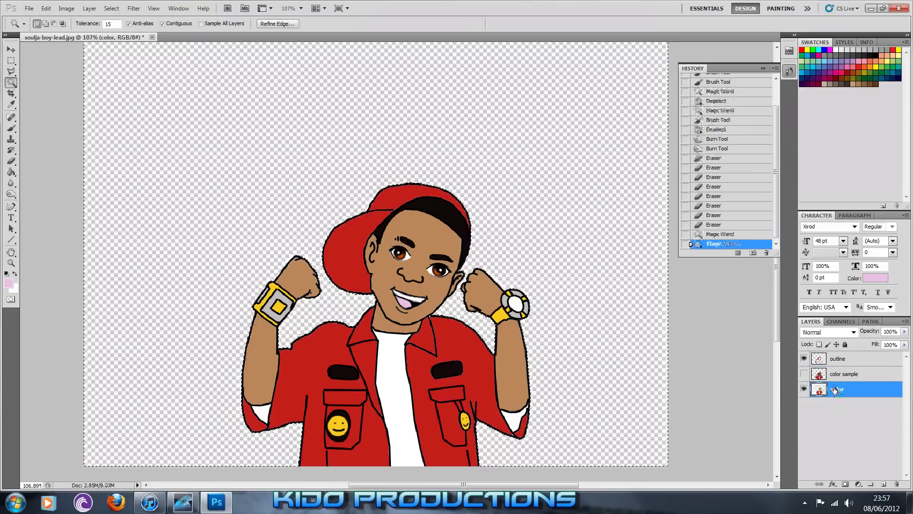
{"action": "key", "text": "ctrl+d"}
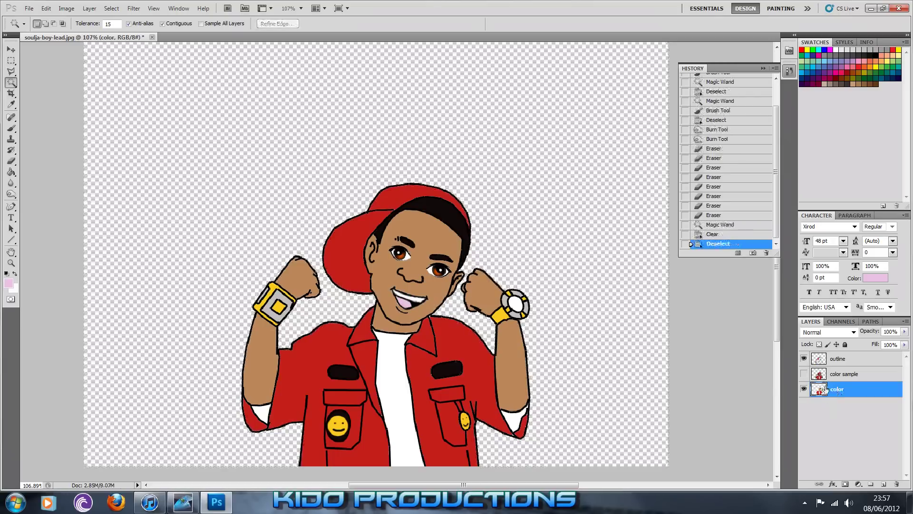
{"action": "right_click", "coordinate": [827, 389]}
{"action": "left_click", "coordinate": [831, 441]}
{"action": "right_click", "coordinate": [839, 389]}
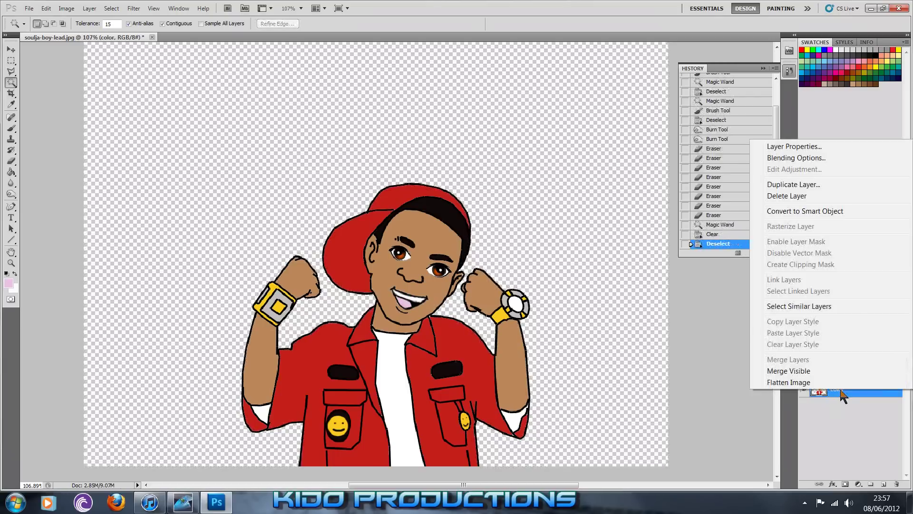
{"action": "left_click", "coordinate": [815, 371]}
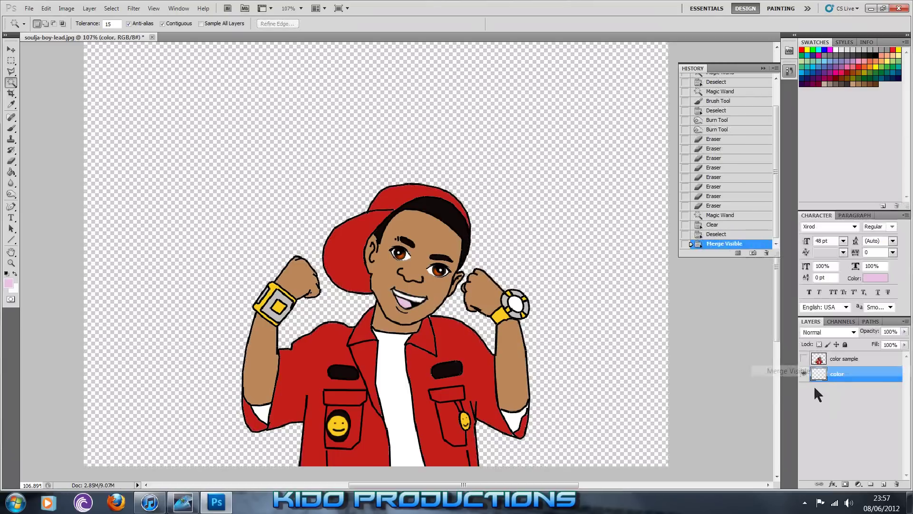
Step: Add a new empty Layer 1 and drag it beneath the color layer
{"action": "left_click", "coordinate": [805, 359]}
{"action": "left_click", "coordinate": [804, 359]}
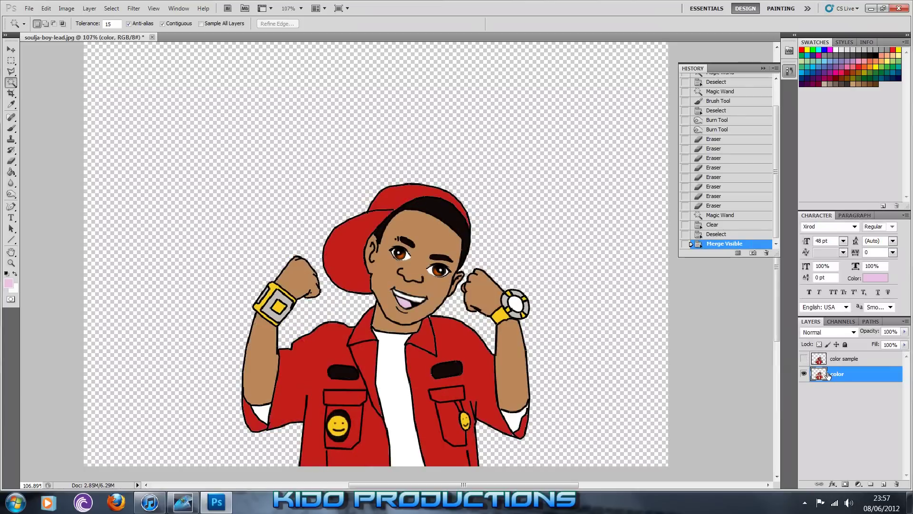
{"action": "double_click", "coordinate": [828, 376]}
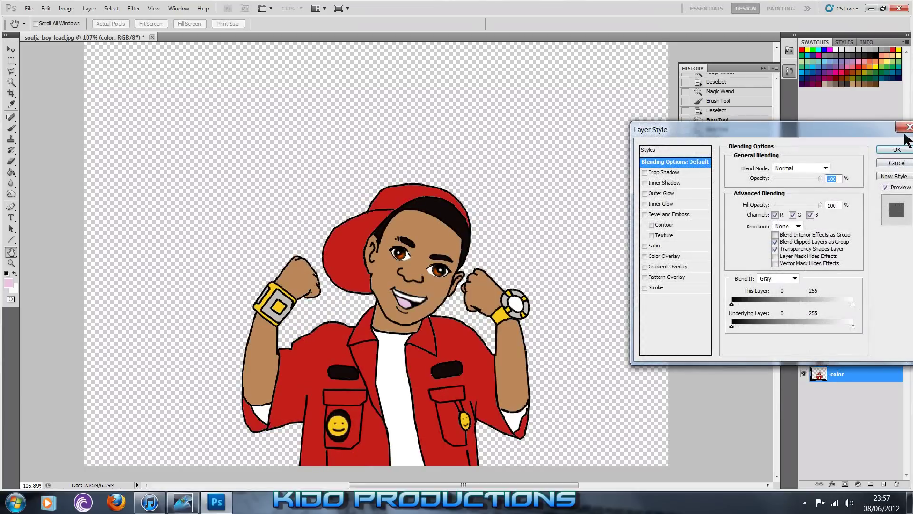
{"action": "left_click", "coordinate": [906, 127]}
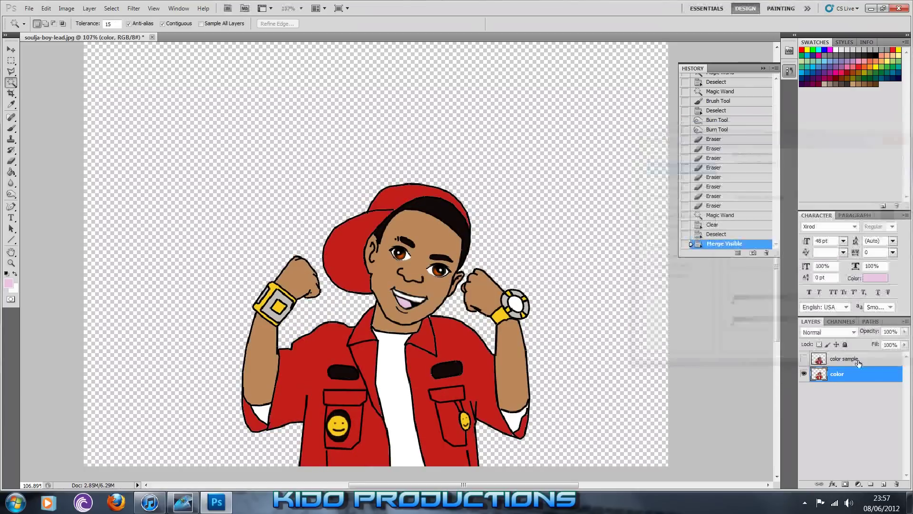
{"action": "left_click", "coordinate": [884, 483]}
{"action": "left_click_drag", "start_coordinate": [851, 372], "coordinate": [838, 404]}
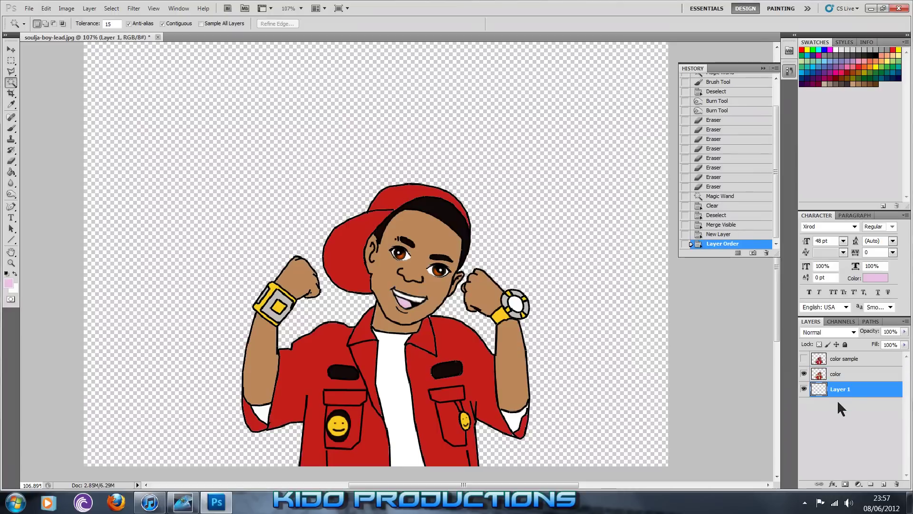
Step: Set a saturated yellow foreground and paint Layer 1 yellow behind the figure with a large brush
{"action": "left_click", "coordinate": [11, 128]}
{"action": "left_click", "coordinate": [8, 283]}
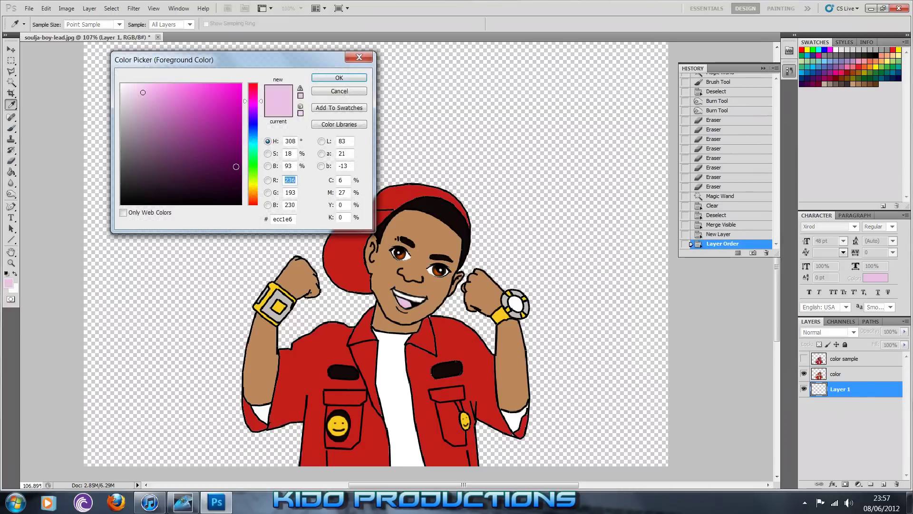
{"action": "left_click", "coordinate": [253, 189]}
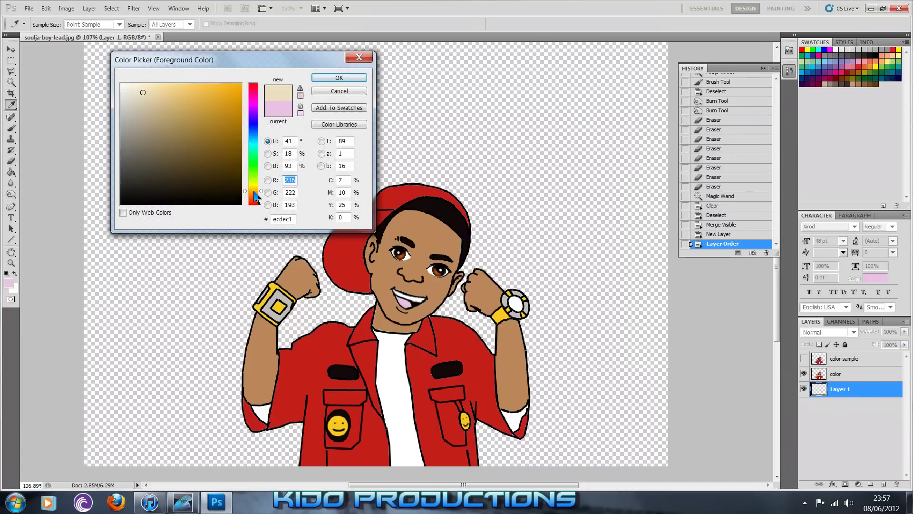
{"action": "left_click", "coordinate": [239, 85]}
{"action": "left_click", "coordinate": [339, 77]}
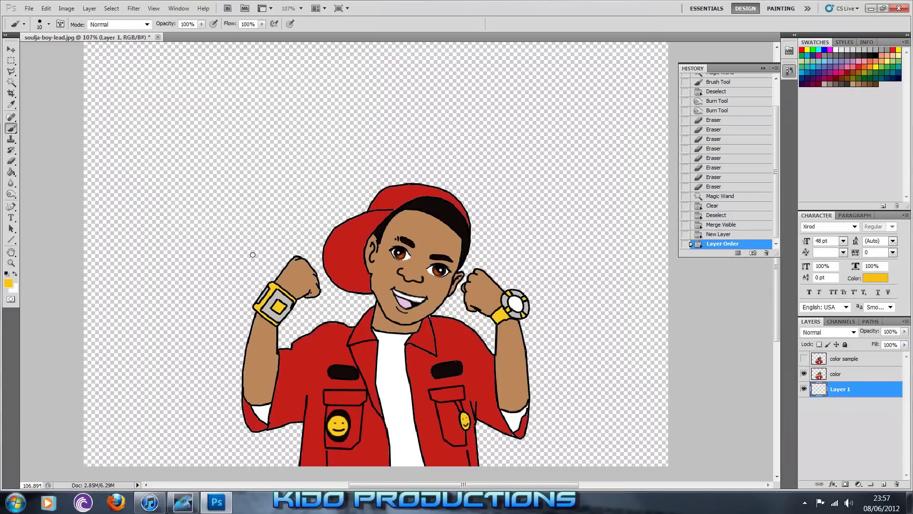
{"action": "key", "text": "bracketright"}
{"action": "key", "text": "bracketright"}
{"action": "key", "text": "bracketright"}
{"action": "key", "text": "bracketright"}
{"action": "key", "text": "bracketright"}
{"action": "key", "text": "bracketright"}
{"action": "key", "text": "bracketright"}
{"action": "key", "text": "bracketright"}
{"action": "key", "text": "bracketright"}
{"action": "key", "text": "bracketright"}
{"action": "key", "text": "bracketright"}
{"action": "key", "text": "bracketright"}
{"action": "key", "text": "bracketright"}
{"action": "key", "text": "bracketright"}
{"action": "key", "text": "bracketright"}
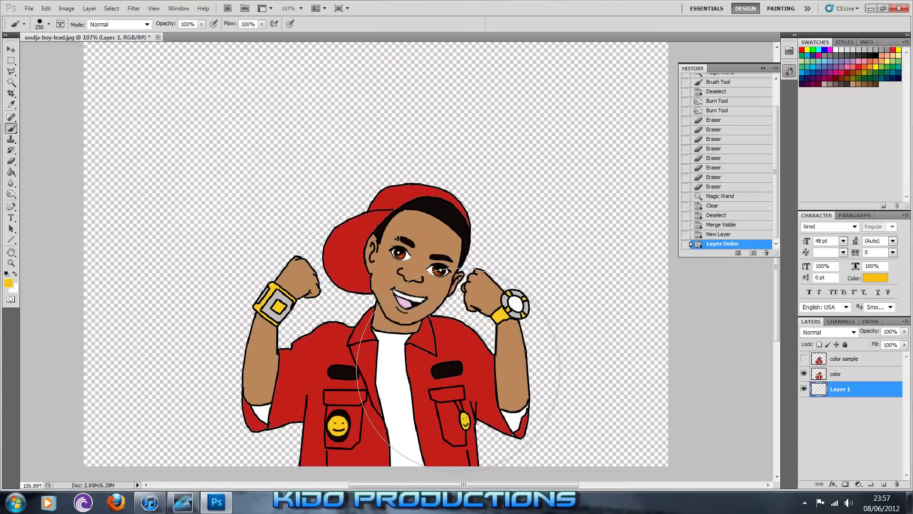
{"action": "key", "text": "bracketleft"}
{"action": "mouse_move", "coordinate": [672, 347]}
{"action": "left_mouse_down"}
{"action": "mouse_move", "coordinate": [489, 357]}
{"action": "mouse_move", "coordinate": [81, 346]}
{"action": "mouse_move", "coordinate": [629, 241]}
{"action": "mouse_move", "coordinate": [347, 51]}
{"action": "mouse_move", "coordinate": [347, 82]}
{"action": "mouse_move", "coordinate": [815, 41]}
{"action": "mouse_move", "coordinate": [76, 80]}
{"action": "mouse_move", "coordinate": [367, 193]}
{"action": "mouse_move", "coordinate": [31, 316]}
{"action": "mouse_move", "coordinate": [570, 241]}
{"action": "mouse_move", "coordinate": [395, 294]}
{"action": "left_mouse_up"}
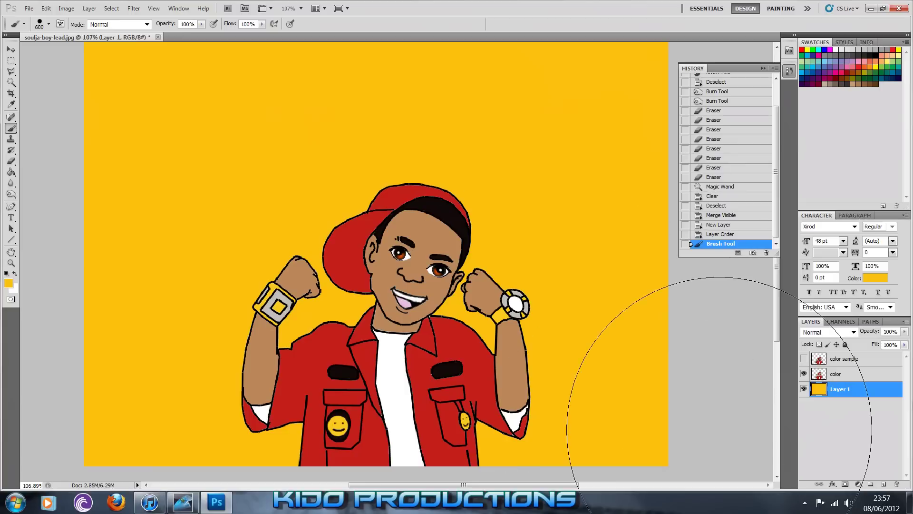
Step: Give the color layer a drop shadow of size 21 with wider spread, then pick white foreground
{"action": "left_click", "coordinate": [823, 377]}
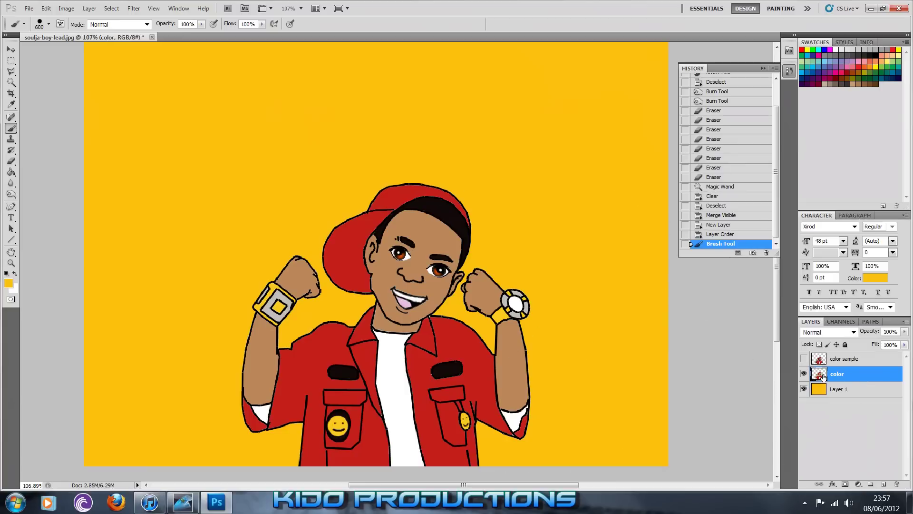
{"action": "double_click", "coordinate": [823, 377]}
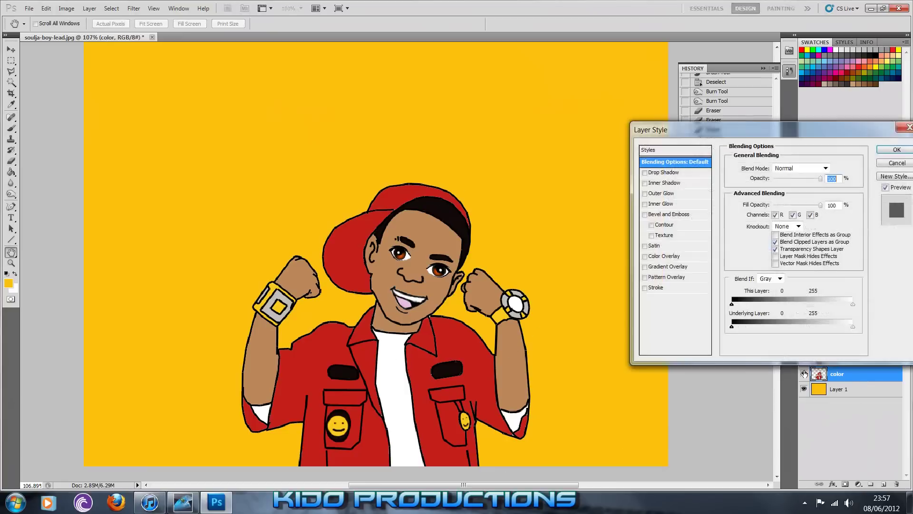
{"action": "left_click", "coordinate": [654, 173]}
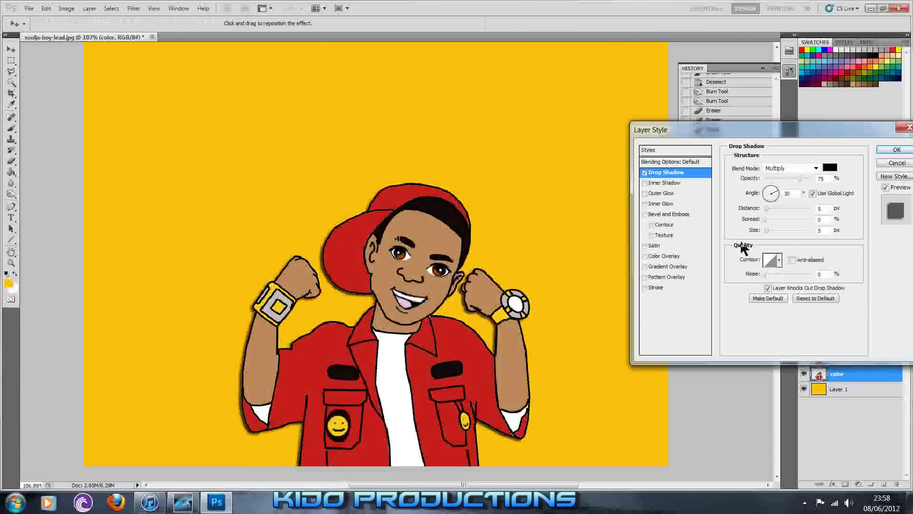
{"action": "left_click_drag", "start_coordinate": [766, 228], "coordinate": [771, 229]}
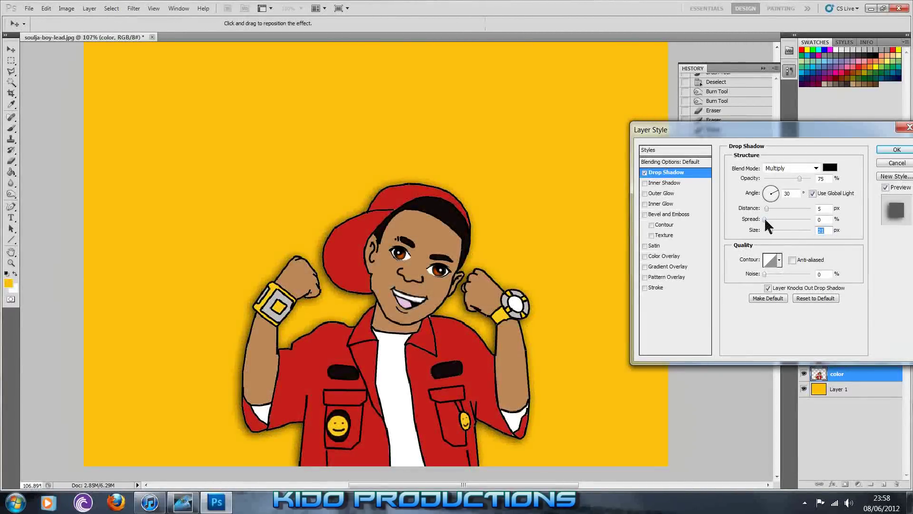
{"action": "left_click_drag", "start_coordinate": [764, 218], "coordinate": [766, 207]}
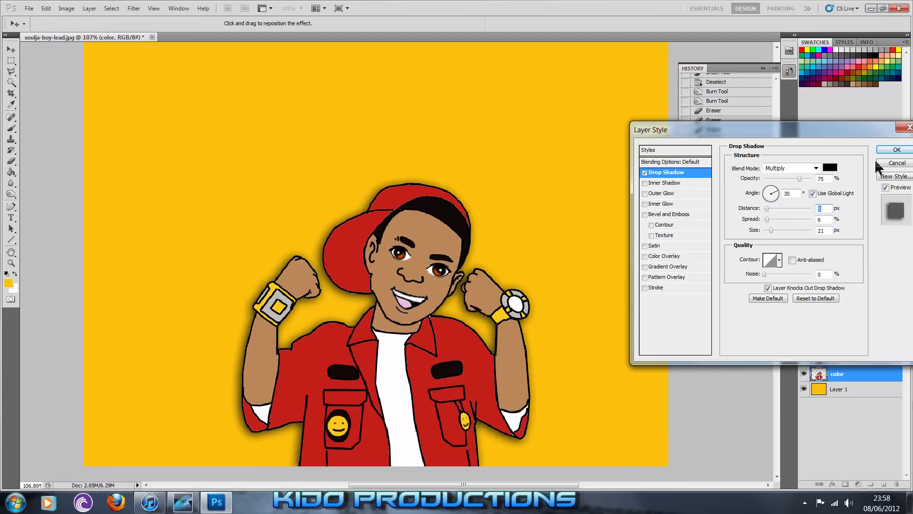
{"action": "left_click", "coordinate": [896, 150]}
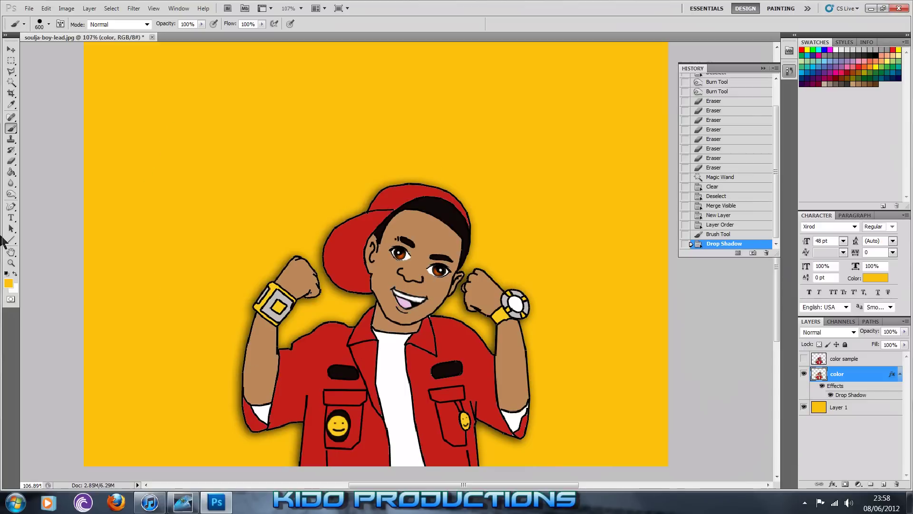
{"action": "left_click", "coordinate": [8, 282]}
{"action": "mouse_move", "coordinate": [211, 190]}
{"action": "left_mouse_down"}
{"action": "mouse_move", "coordinate": [195, 147]}
{"action": "mouse_move", "coordinate": [122, 85]}
{"action": "left_mouse_up"}
Step: Type the white title 'SOULJA BOY' in a text box at the canvas's top left
{"action": "left_click", "coordinate": [320, 77]}
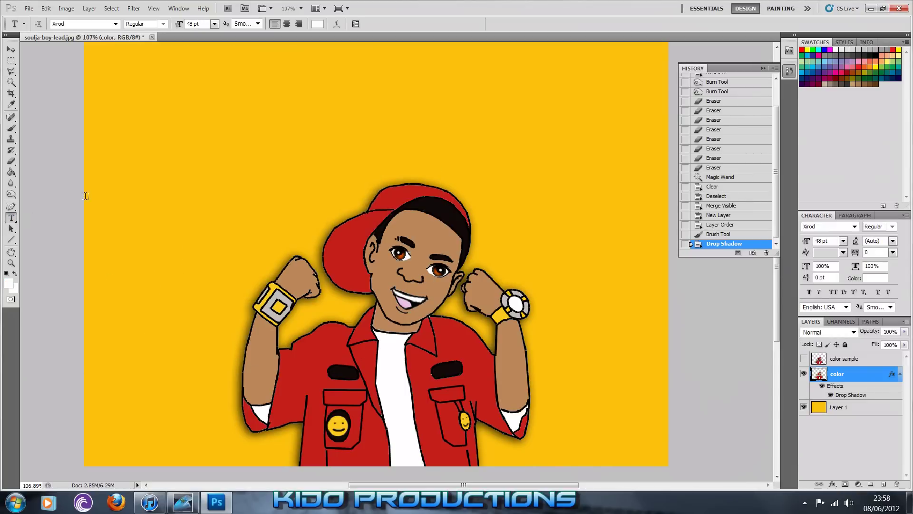
{"action": "left_click_drag", "start_coordinate": [177, 226], "coordinate": [287, 249]}
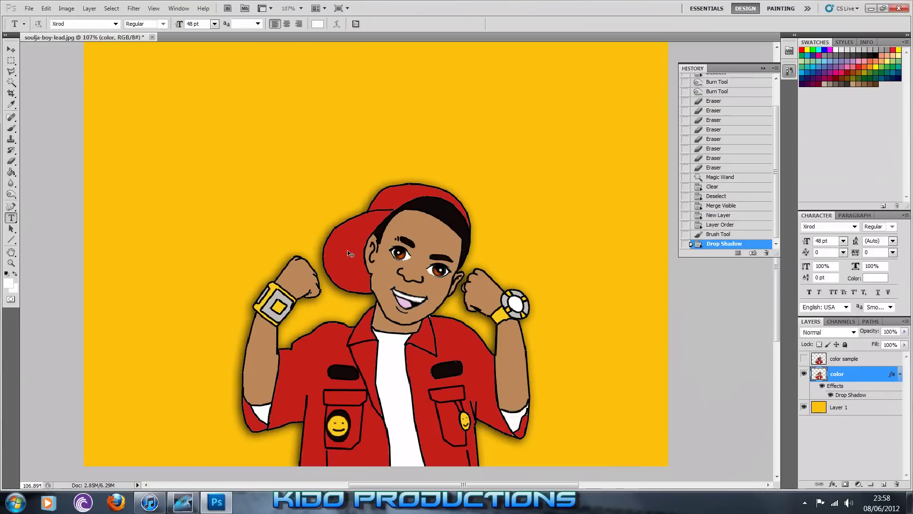
{"action": "type", "text": "SOU"}
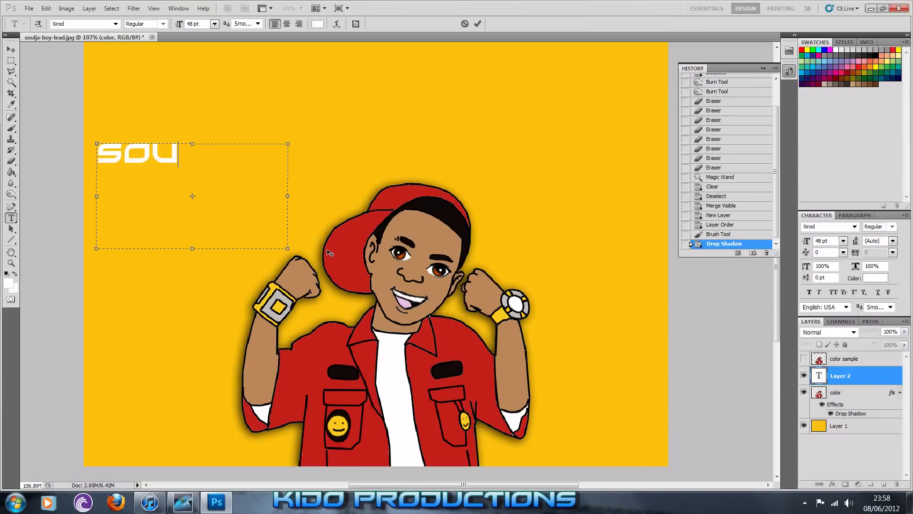
{"action": "type", "text": "LJA "}
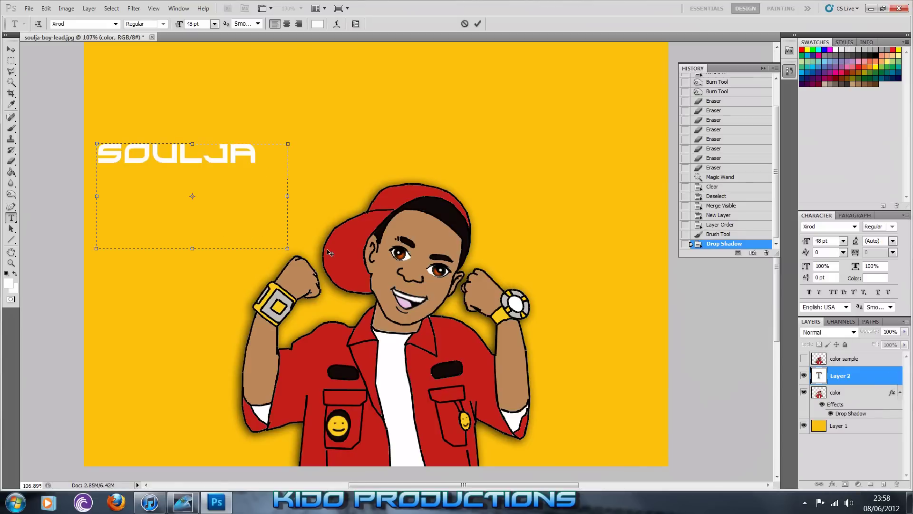
{"action": "type", "text": "   BOY"}
{"action": "left_click", "coordinate": [11, 49]}
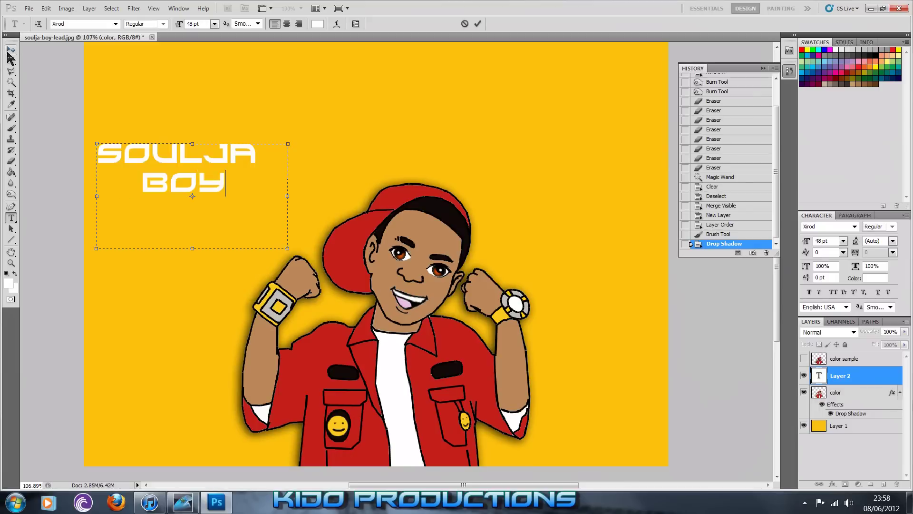
Step: Add a drop shadow to the SOULJA BOY title layer
{"action": "double_click", "coordinate": [870, 378]}
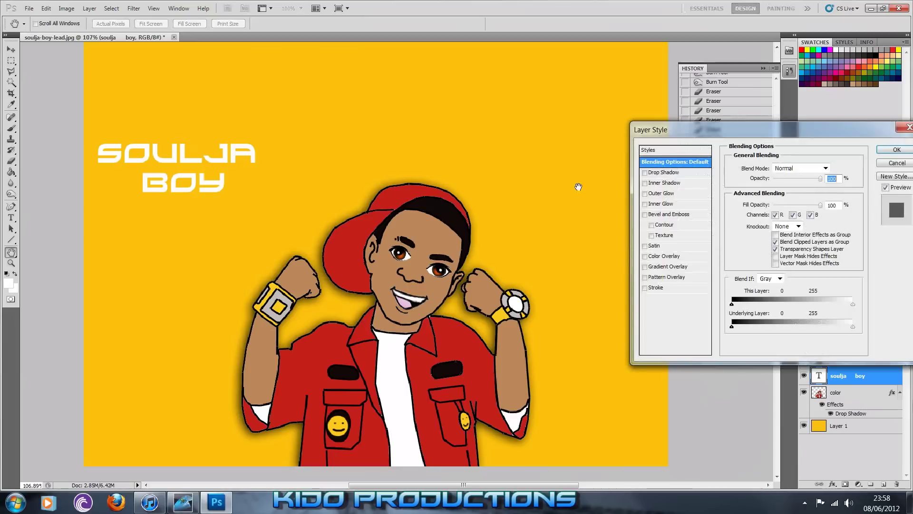
{"action": "left_click", "coordinate": [646, 173]}
{"action": "left_click", "coordinate": [897, 149]}
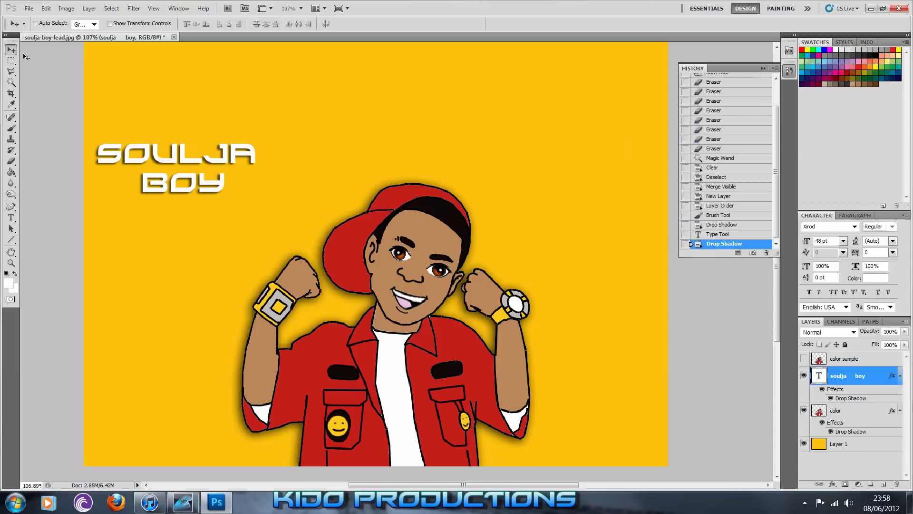
Step: Move the SOULJA BOY title to the right and down
{"action": "left_click", "coordinate": [11, 93]}
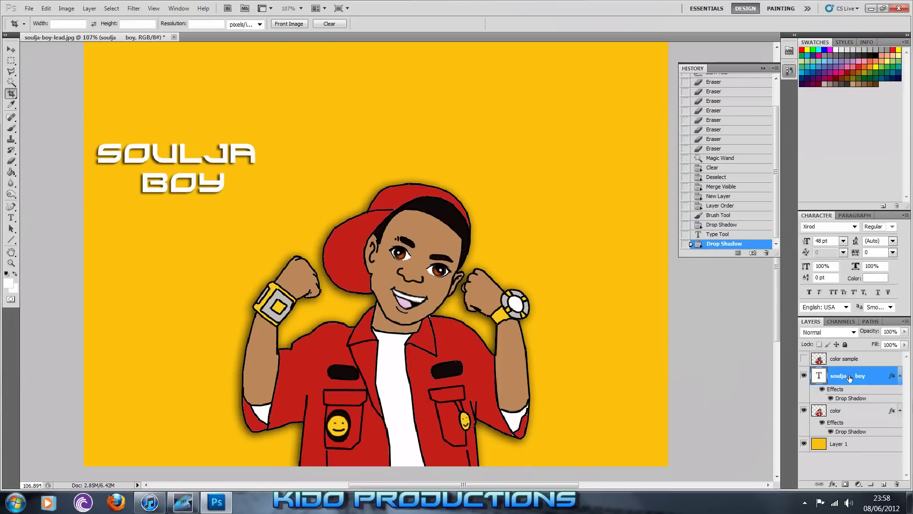
{"action": "left_click", "coordinate": [11, 49]}
{"action": "left_click_drag", "start_coordinate": [121, 156], "coordinate": [202, 168]}
Step: Crop the canvas tightly around the title and the figure
{"action": "left_click", "coordinate": [11, 93]}
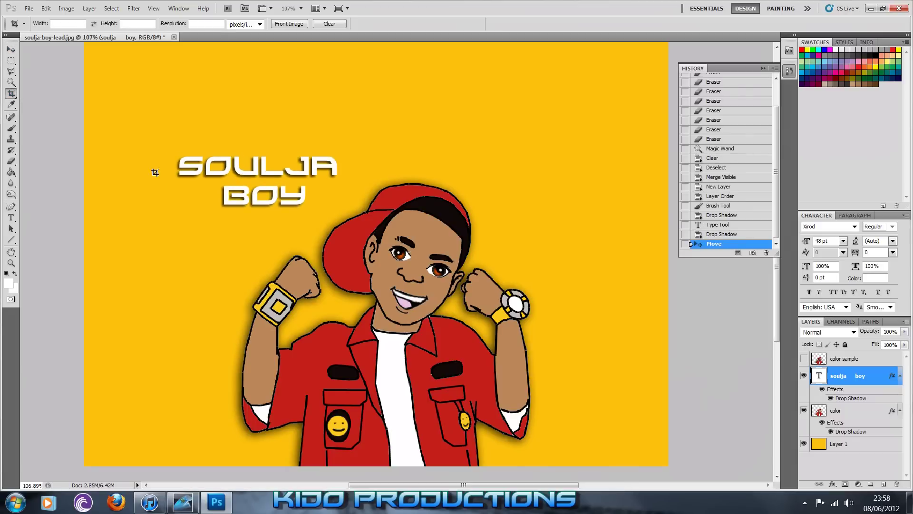
{"action": "mouse_move", "coordinate": [160, 144]}
{"action": "left_mouse_down"}
{"action": "mouse_move", "coordinate": [546, 397]}
{"action": "mouse_move", "coordinate": [565, 479]}
{"action": "mouse_move", "coordinate": [567, 466]}
{"action": "left_mouse_up"}
{"action": "left_click", "coordinate": [11, 49]}
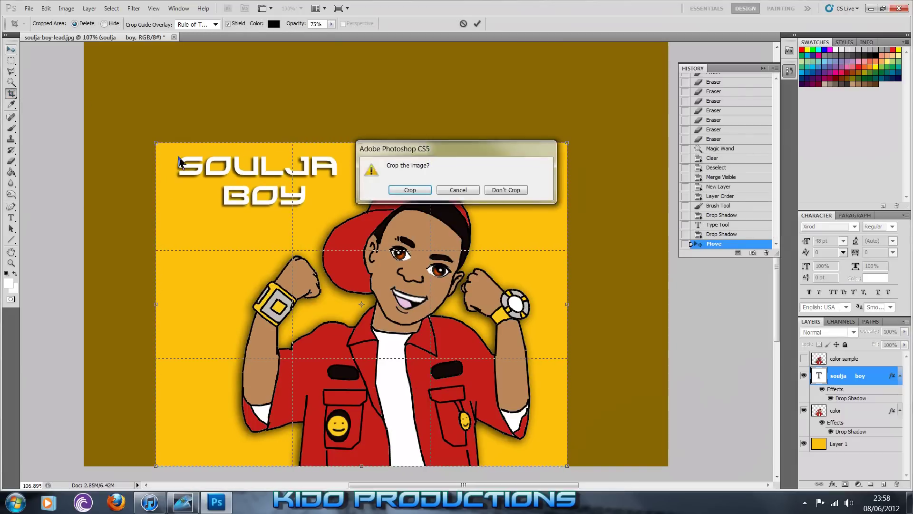
{"action": "left_click", "coordinate": [385, 187]}
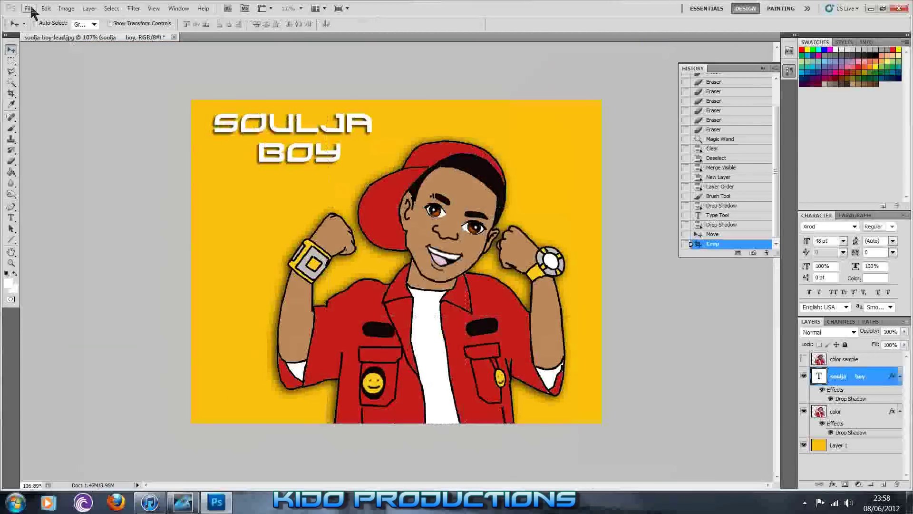
{"action": "left_click", "coordinate": [29, 8]}
Step: Save the image as JPEG soulja-boy-lead.jpg, replacing the existing file, then minimise Photoshop
{"action": "left_click", "coordinate": [53, 191]}
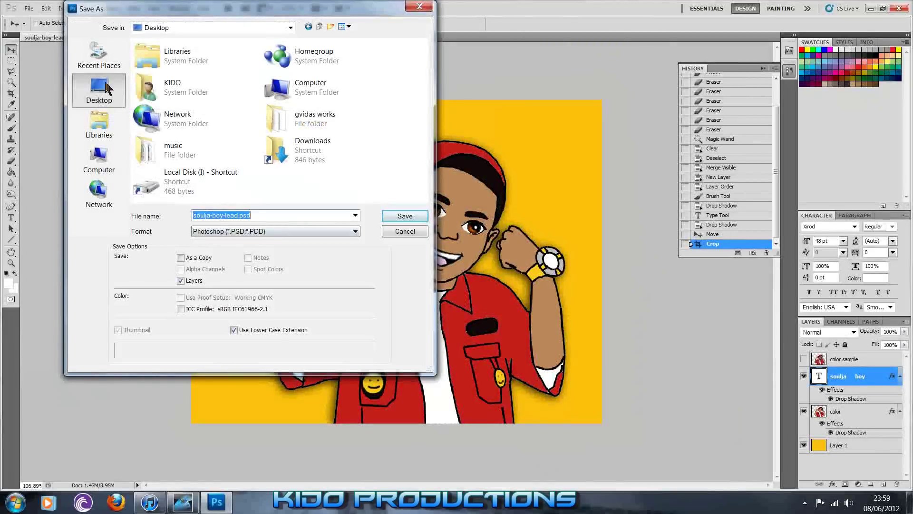
{"action": "left_click", "coordinate": [265, 233]}
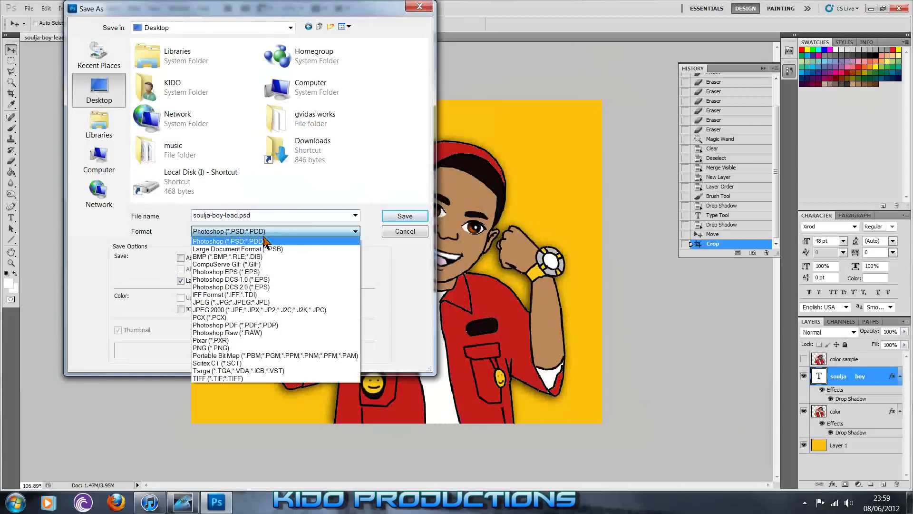
{"action": "left_click", "coordinate": [234, 303]}
{"action": "left_click", "coordinate": [411, 219]}
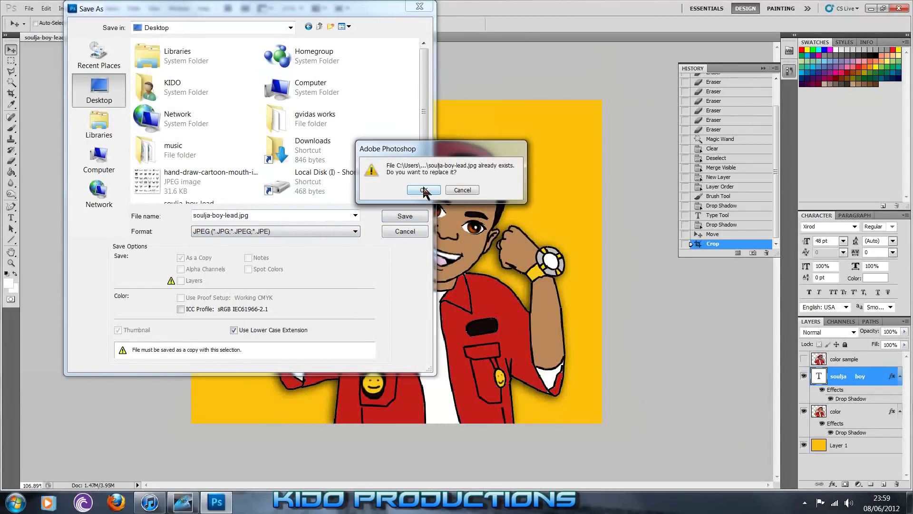
{"action": "left_click", "coordinate": [278, 213]}
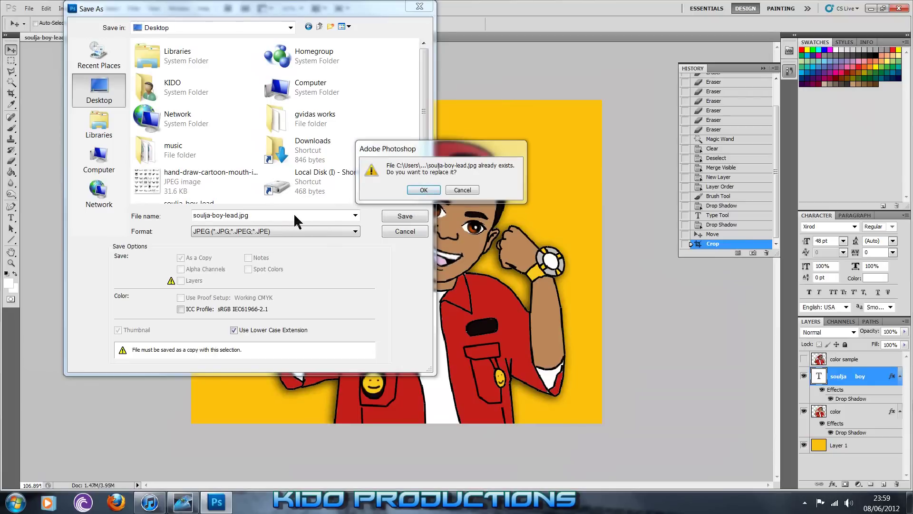
{"action": "left_click", "coordinate": [421, 190]}
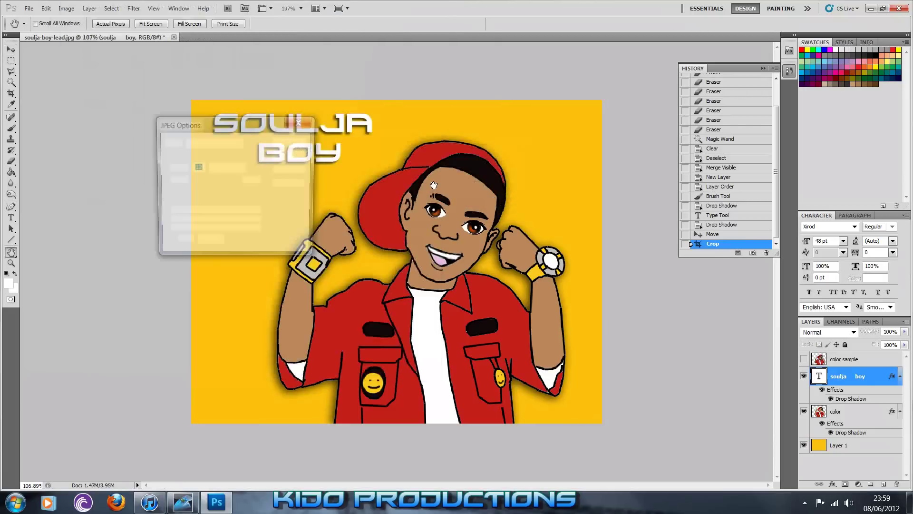
{"action": "left_click", "coordinate": [296, 142]}
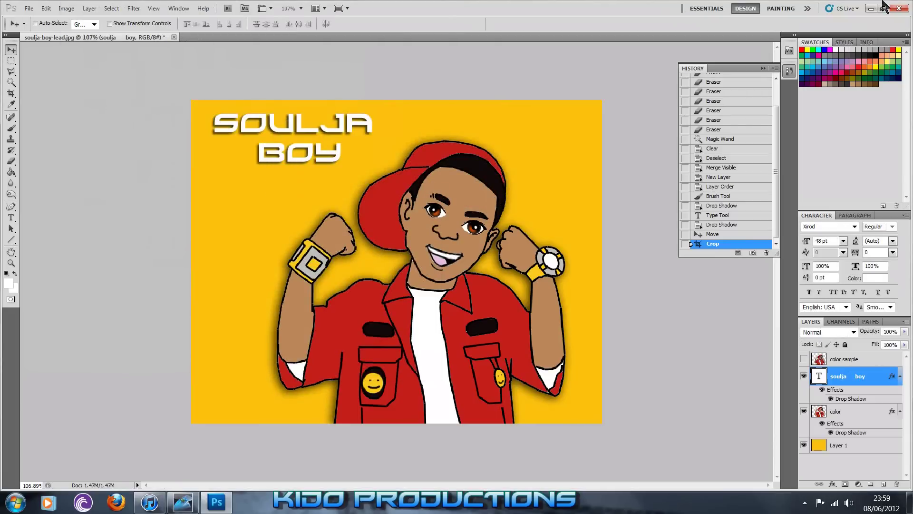
{"action": "left_click", "coordinate": [871, 9]}
Step: Open another program from the Windows taskbar
{"action": "left_click", "coordinate": [184, 505]}
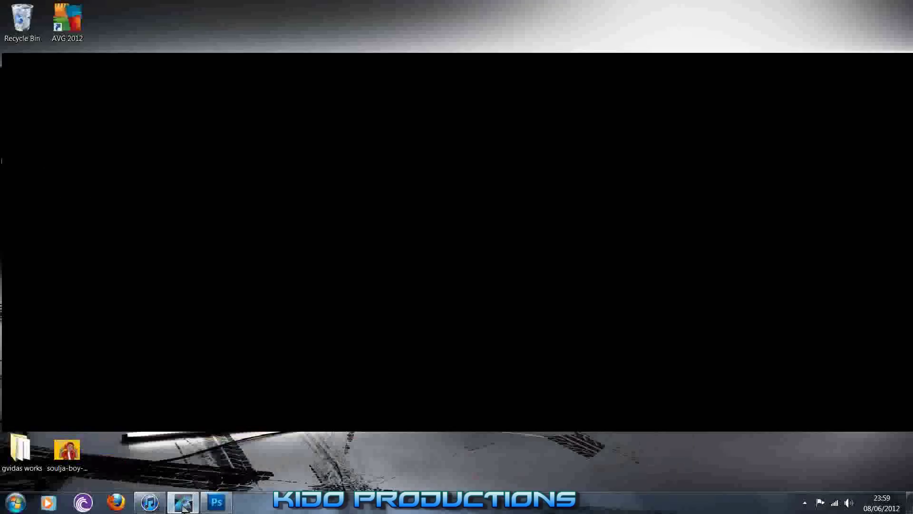